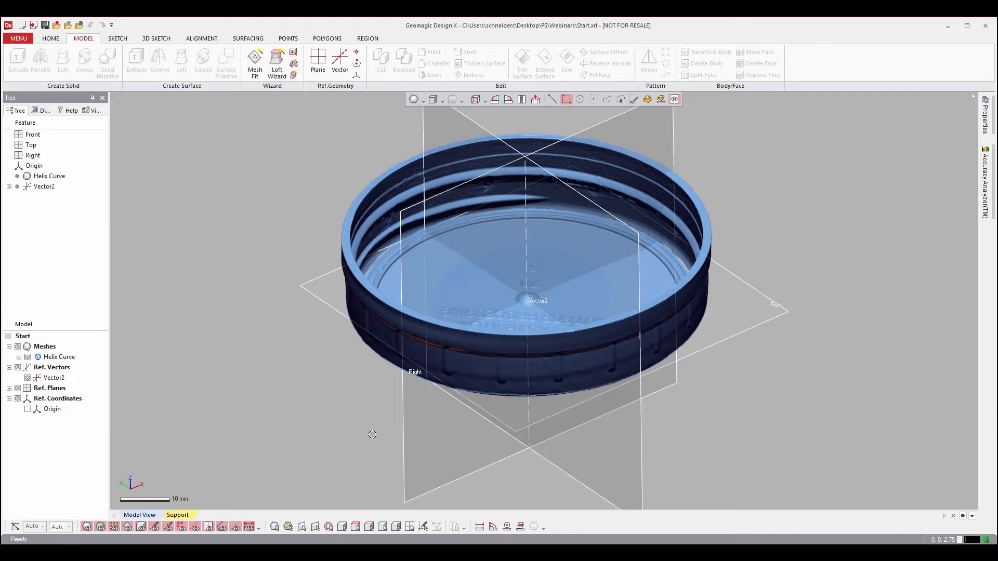
Examine the scanned lid mesh from several angles, including its inner thread, outer ribs and position relative to the reference planes.
right_click_drag(538, 440, 534, 341)
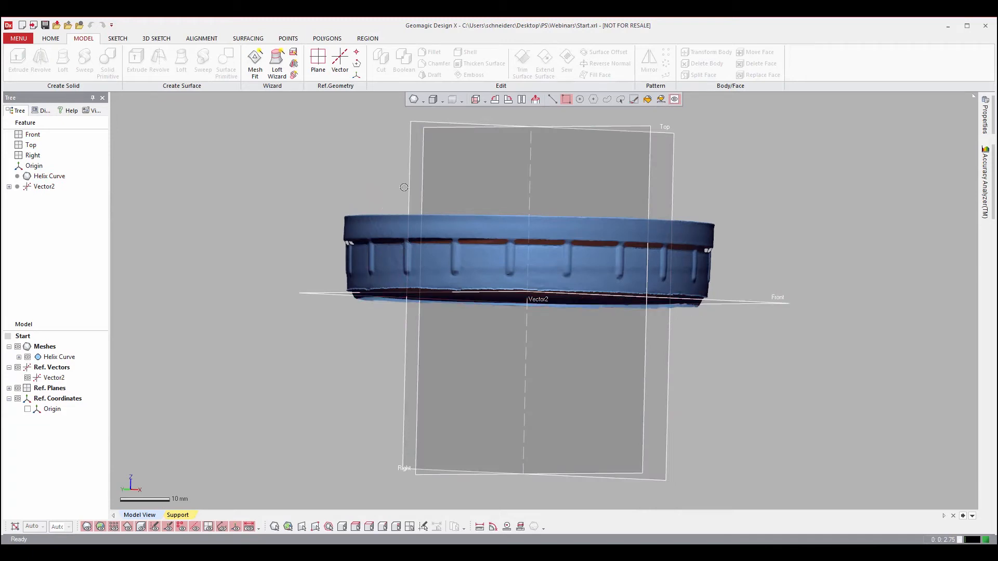
right_click_drag(697, 151, 561, 365)
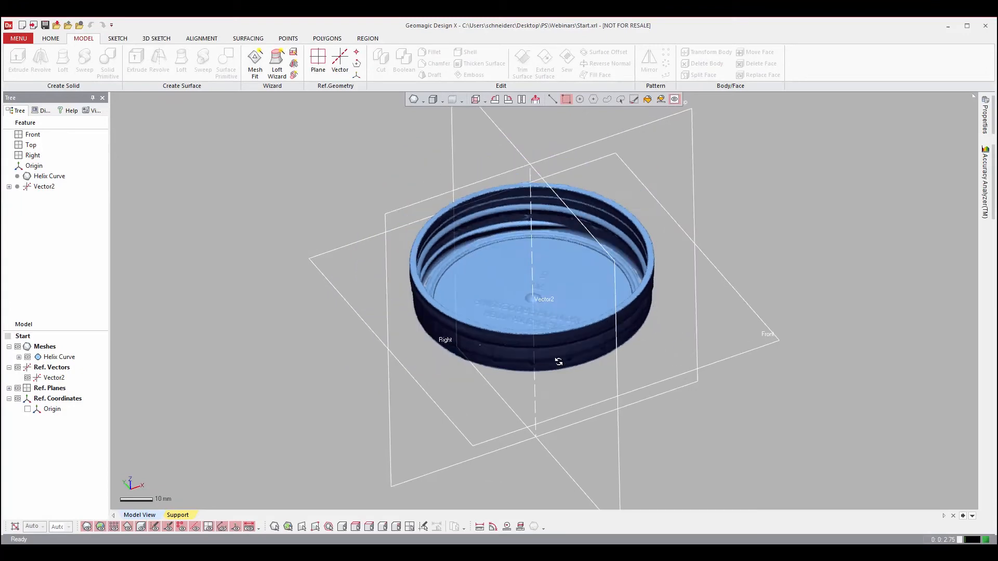
scroll(524, 325, "up", 5)
right_click_drag(410, 309, 345, 383)
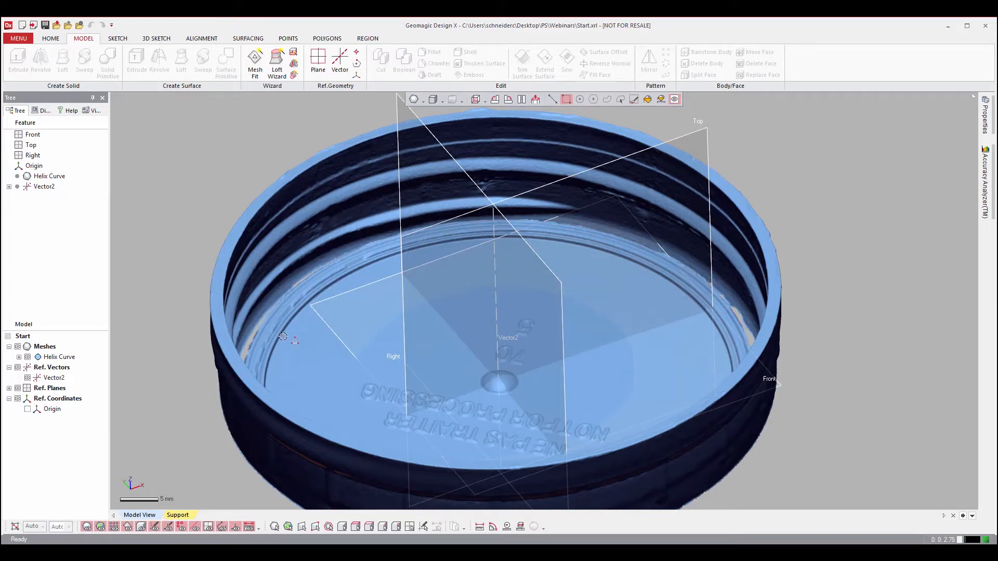
right_click_drag(445, 310, 741, 298)
scroll(484, 404, "down", 3)
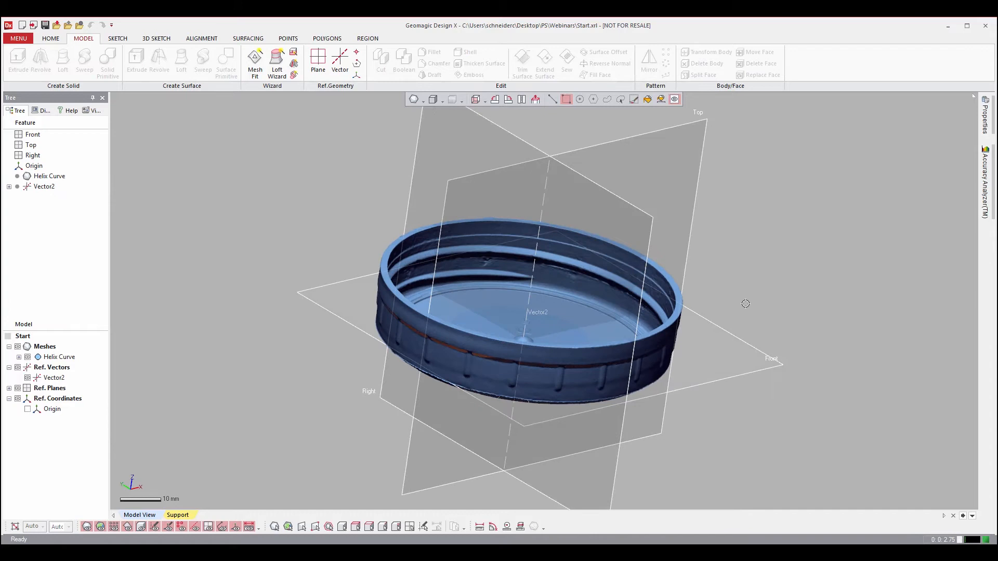
right_click_drag(745, 303, 752, 372)
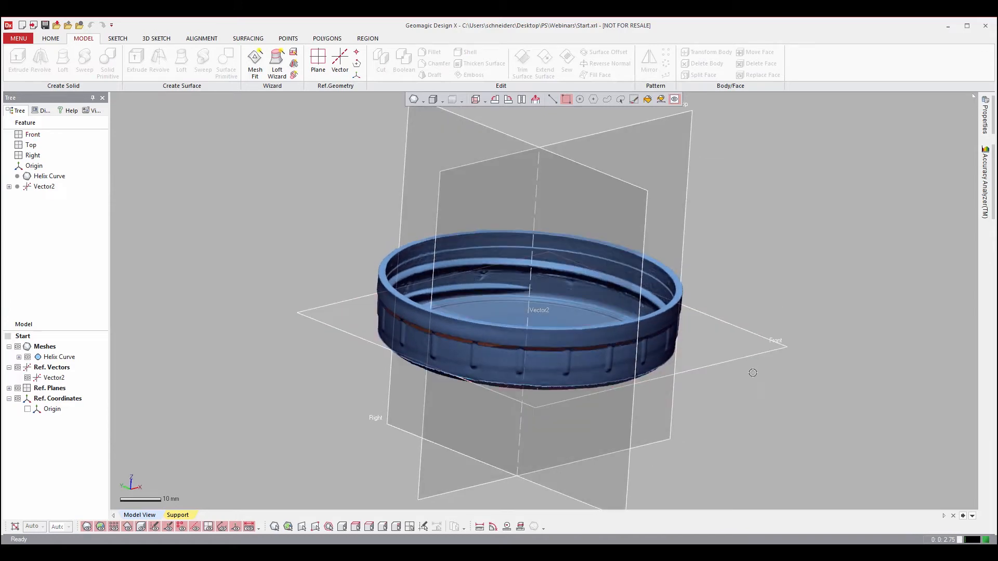
scroll(311, 340, "up", 5)
right_click_drag(600, 267, 507, 276)
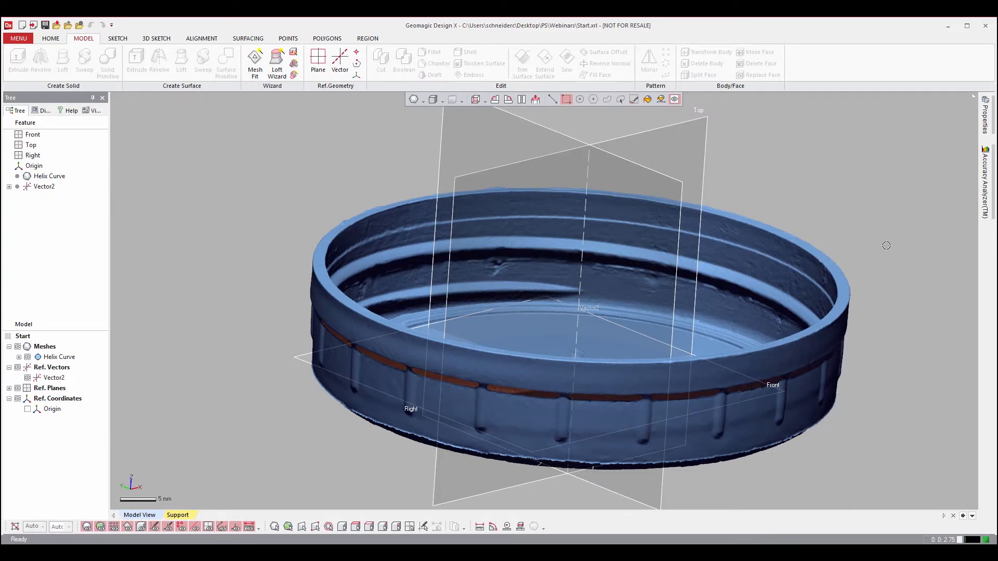
right_click_drag(868, 245, 793, 241)
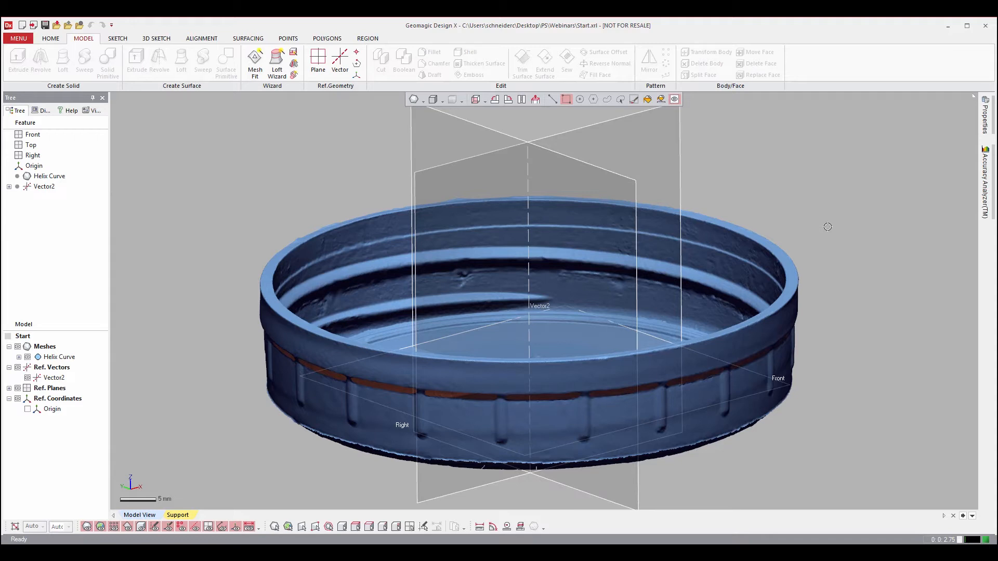
scroll(815, 243, "down", 3)
right_click_drag(797, 272, 361, 372)
right_click_drag(284, 372, 676, 304)
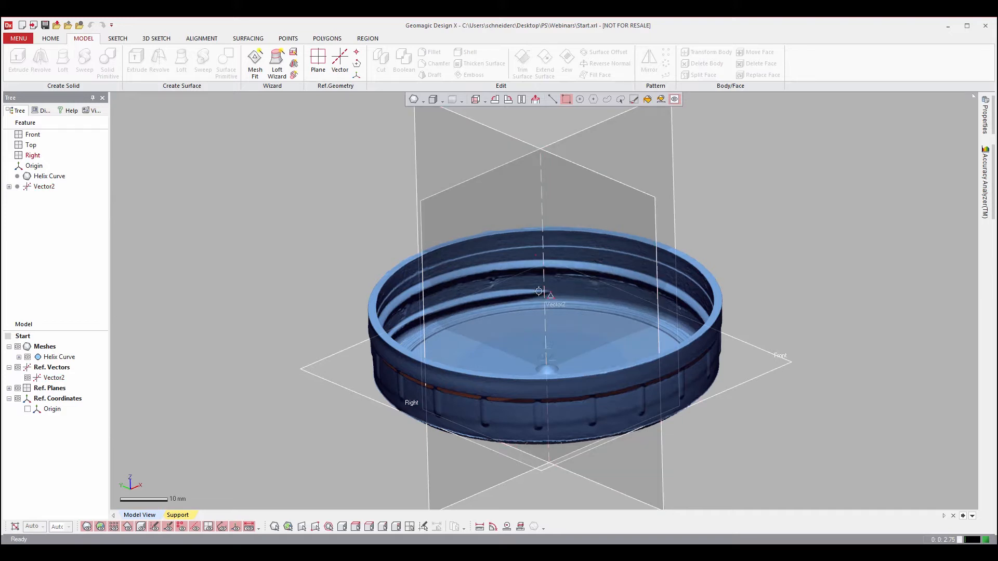
right_click_drag(549, 236, 532, 203)
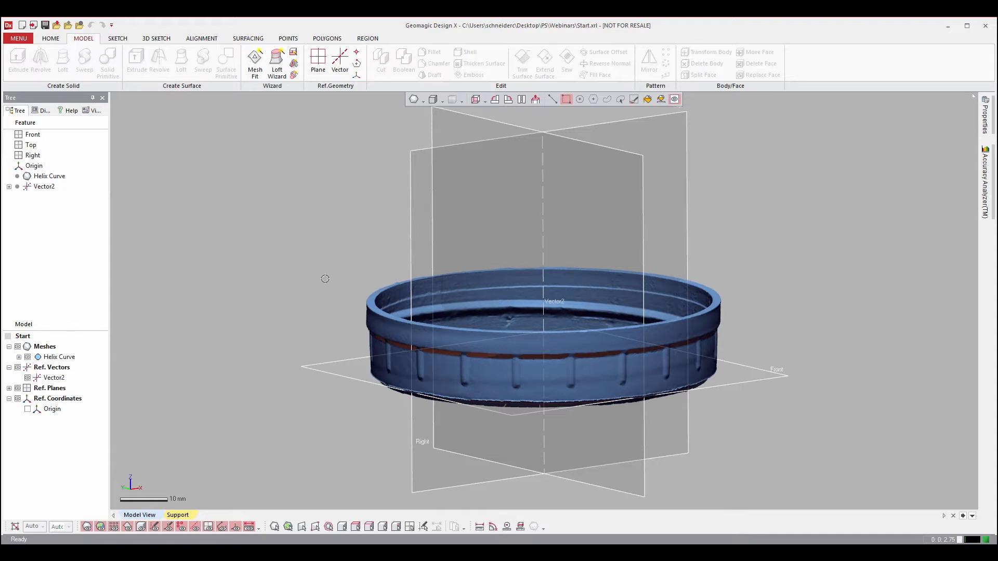
right_click_drag(445, 349, 536, 347)
right_click_drag(757, 353, 379, 356)
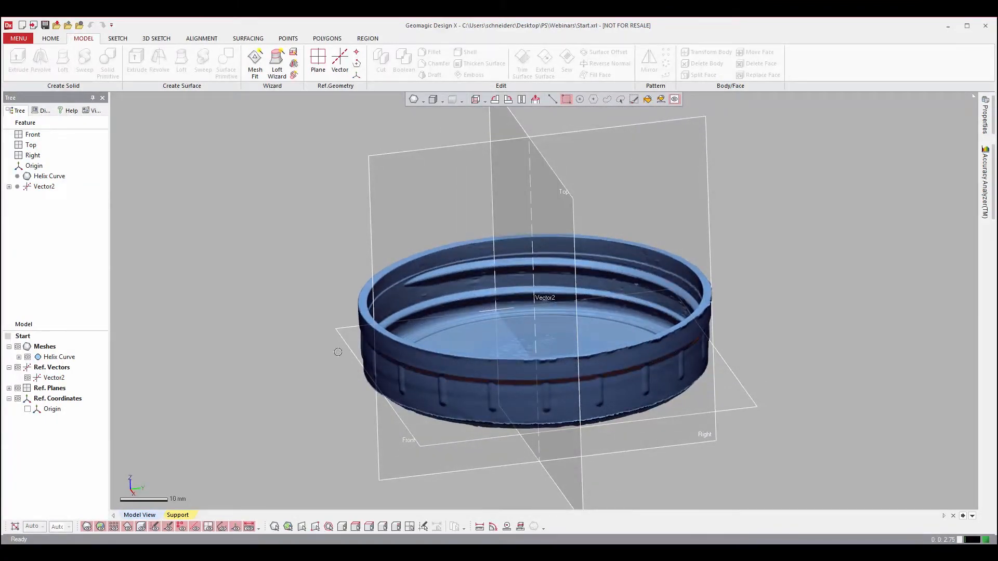
right_click_drag(745, 369, 656, 260)
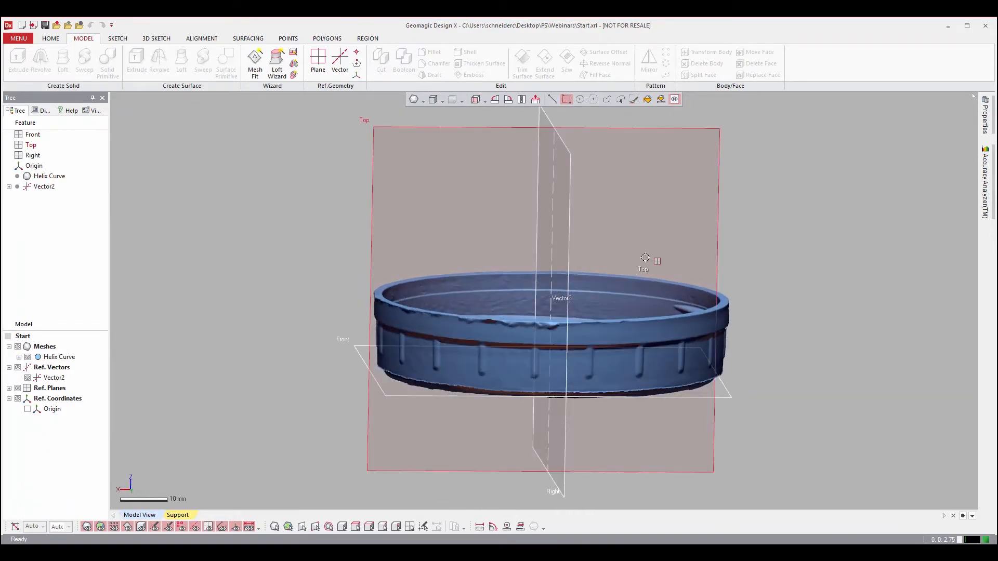
Create a planar mesh sketch on the Top plane with a 0 mm offset section, turn its view upright and hide the mesh.
right_click(673, 206)
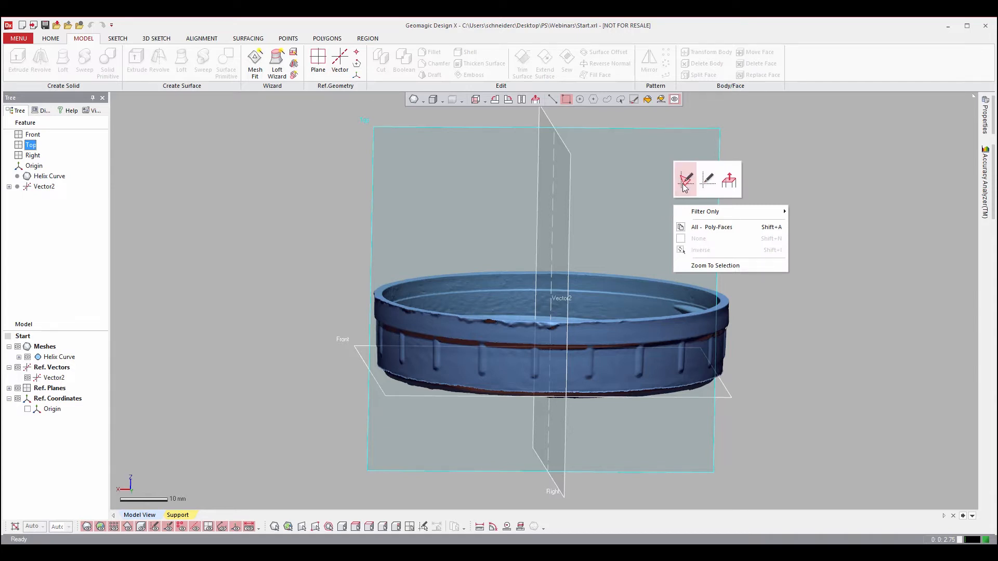
left_click(684, 184)
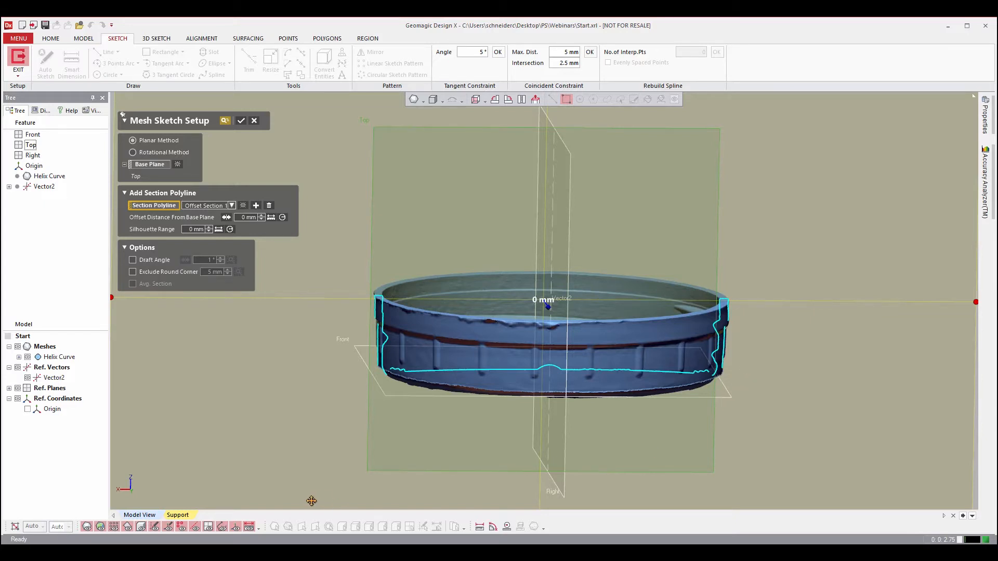
left_click(242, 121)
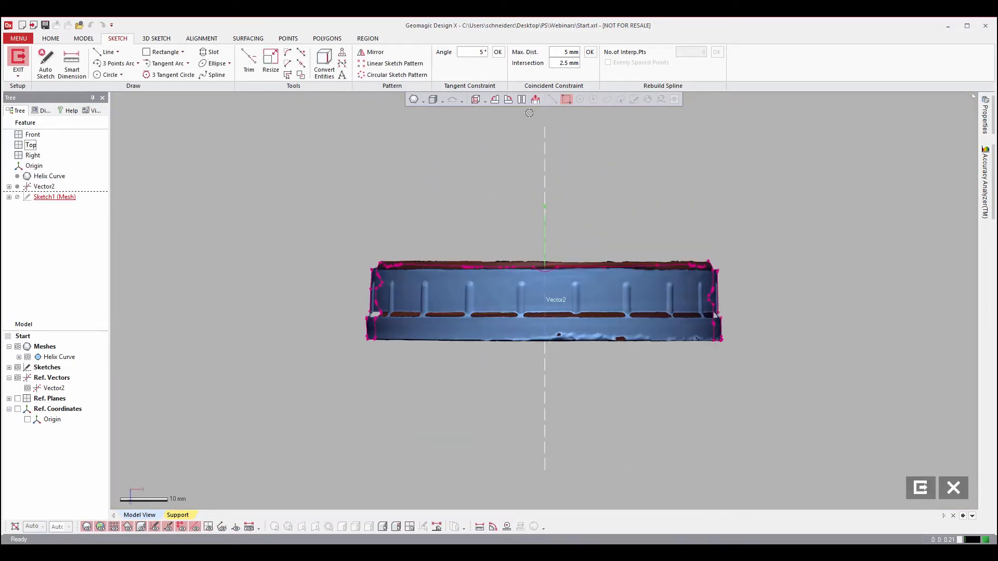
left_click(507, 98)
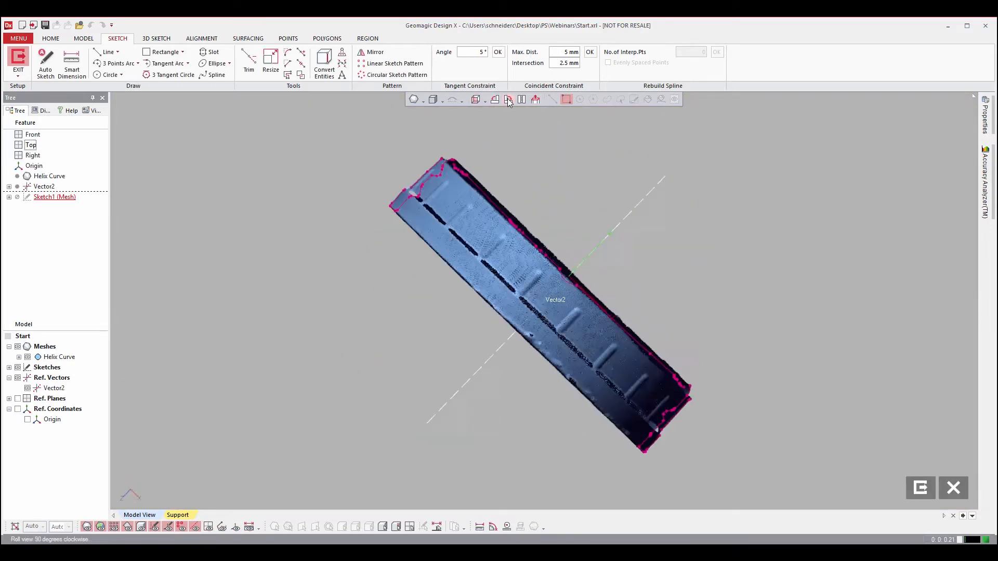
left_click(507, 98)
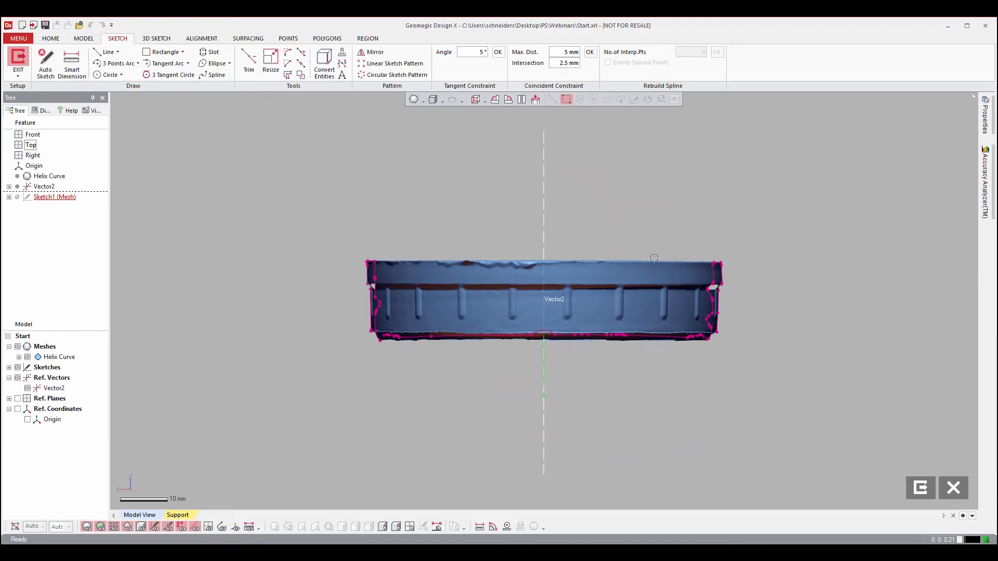
left_click(88, 527)
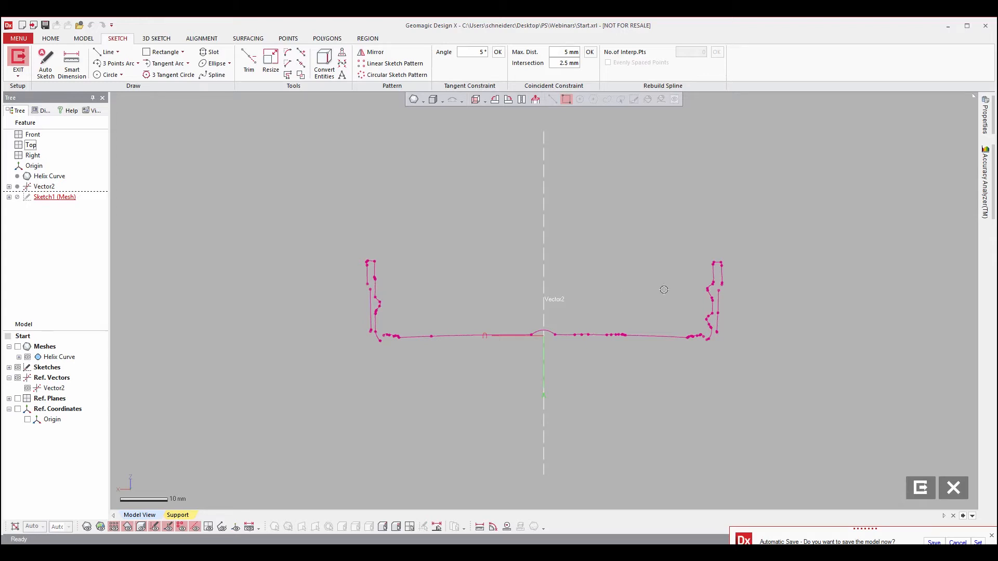
Fit two sketch lines to the sloped flanks of the thread profile on the lid's inner wall section.
scroll(712, 289, "up", 10)
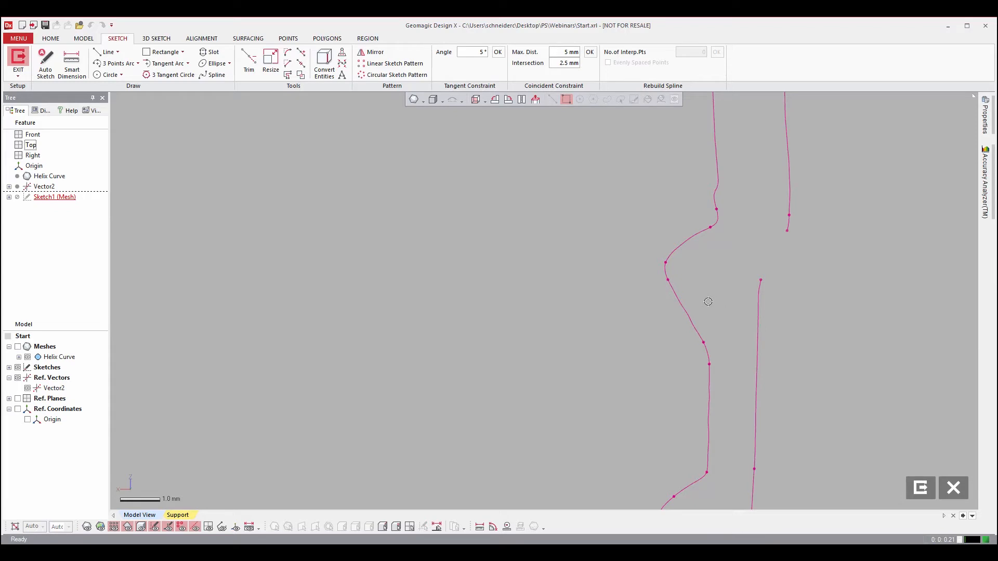
left_click(105, 52)
left_click_drag(650, 212, 706, 363)
left_click(720, 287)
left_click(584, 330)
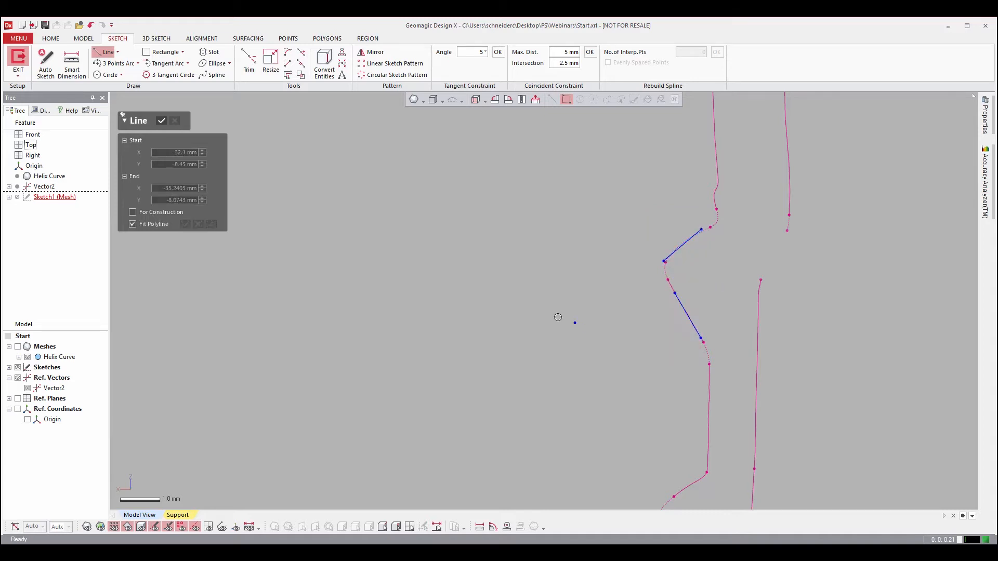
left_click(161, 122)
left_click(248, 62)
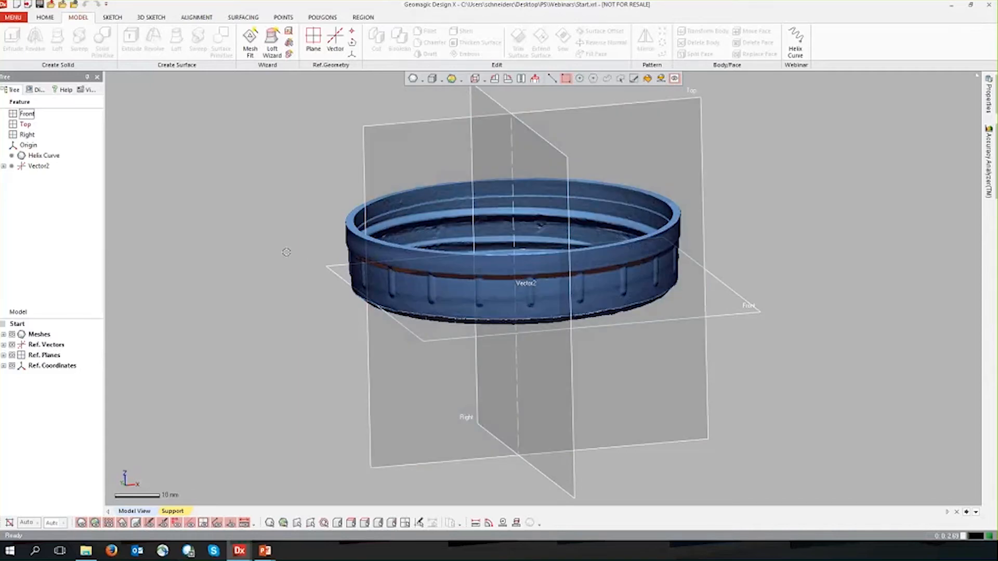
Examine the lid mesh and its alignment to the Front, Top and Right reference planes and the central vector.
right_click_drag(286, 252, 442, 166)
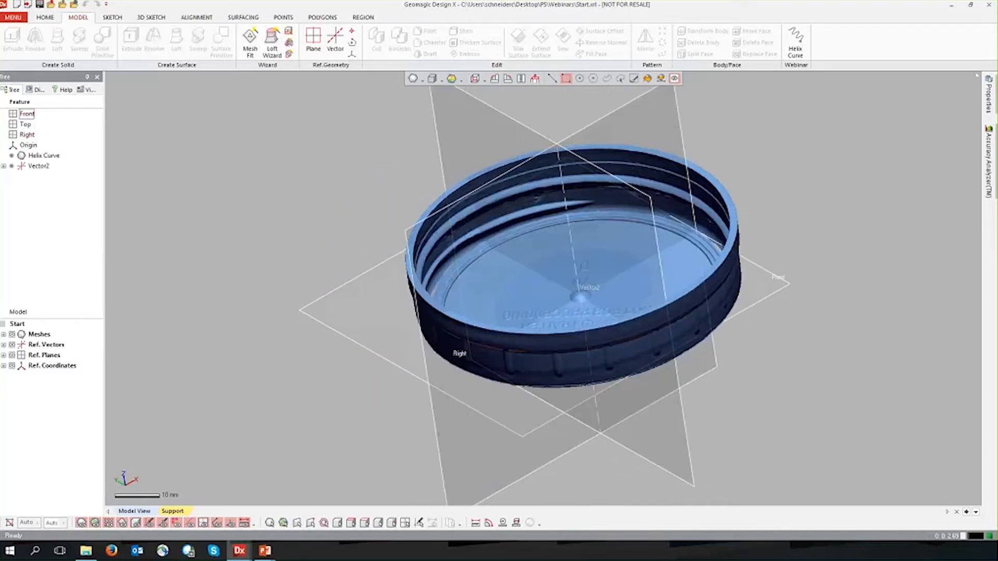
left_click(4, 355)
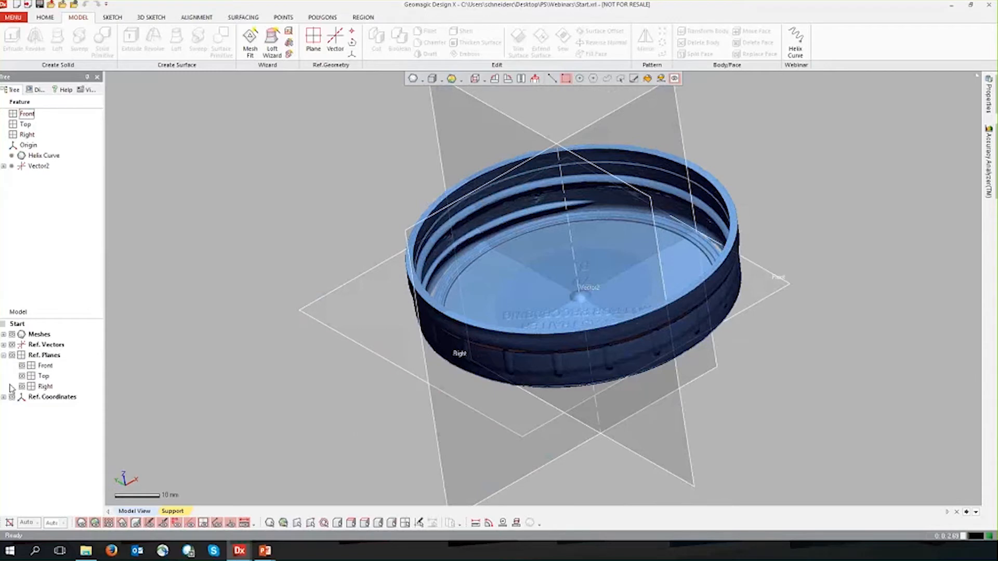
right_click_drag(312, 402, 343, 362)
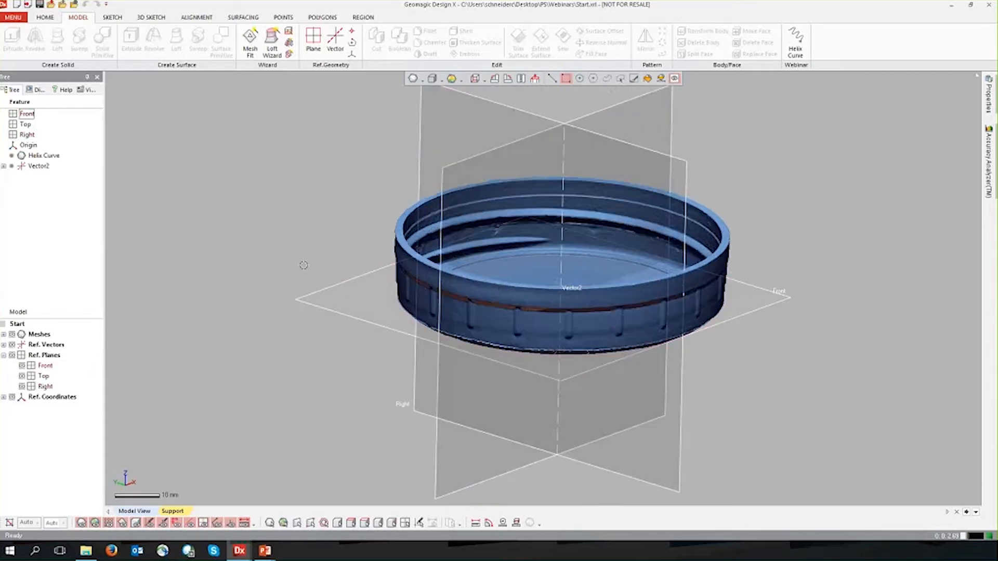
left_click(4, 356)
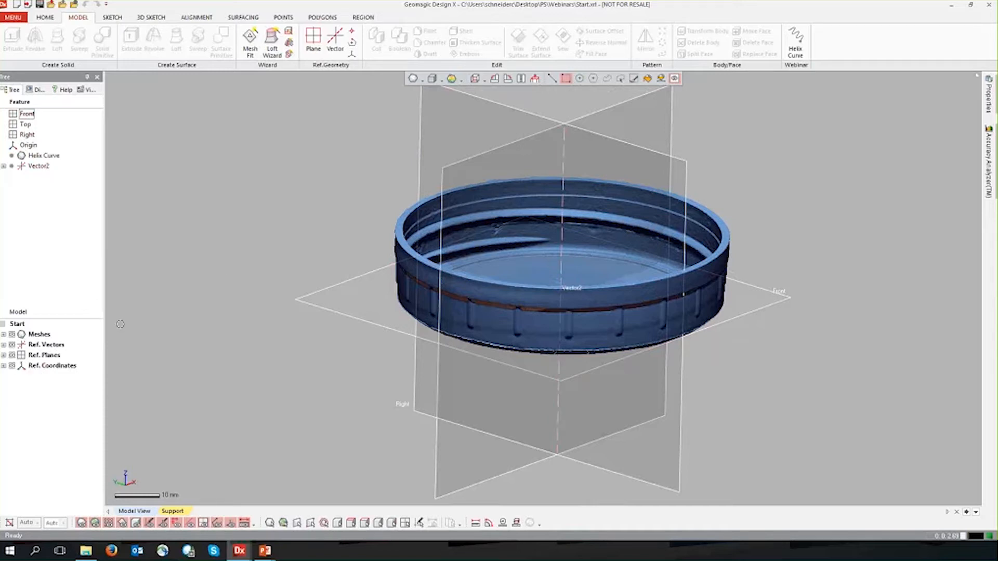
middle_click_drag(565, 187, 510, 211)
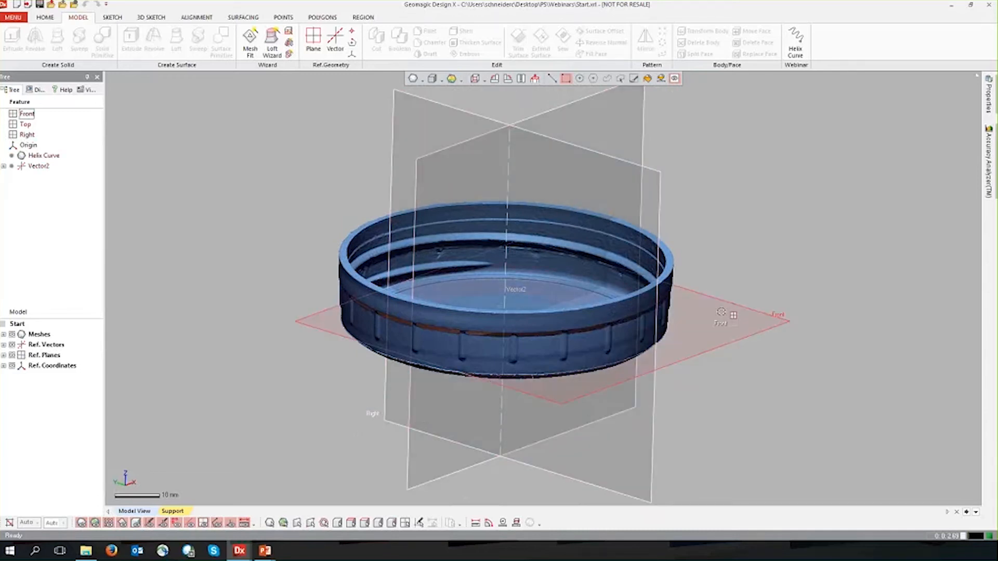
middle_click_drag(721, 311, 732, 299)
mouse_move(732, 299)
right_mouse_down()
mouse_move(701, 276)
mouse_move(759, 245)
right_mouse_up()
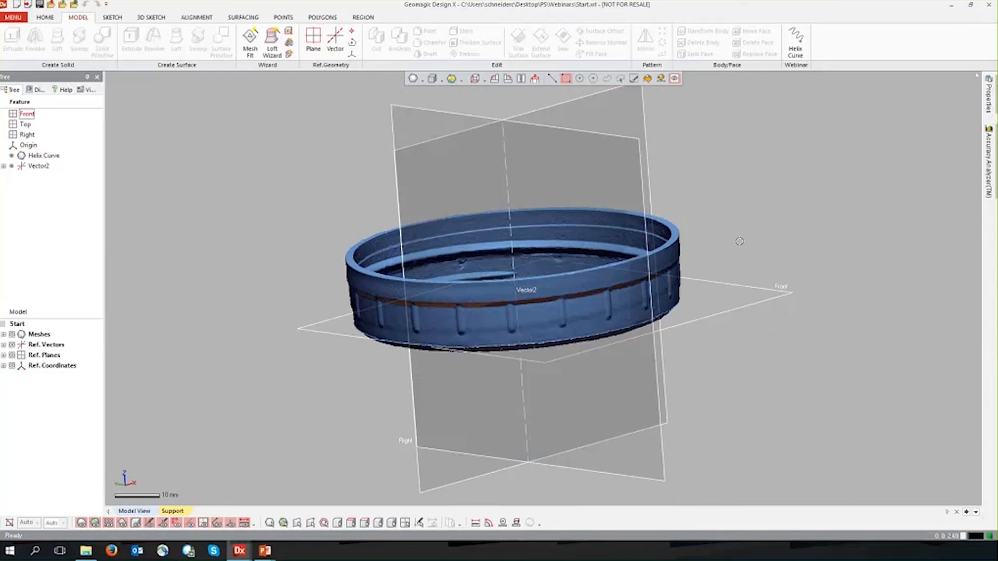
right_click_drag(739, 241, 729, 247)
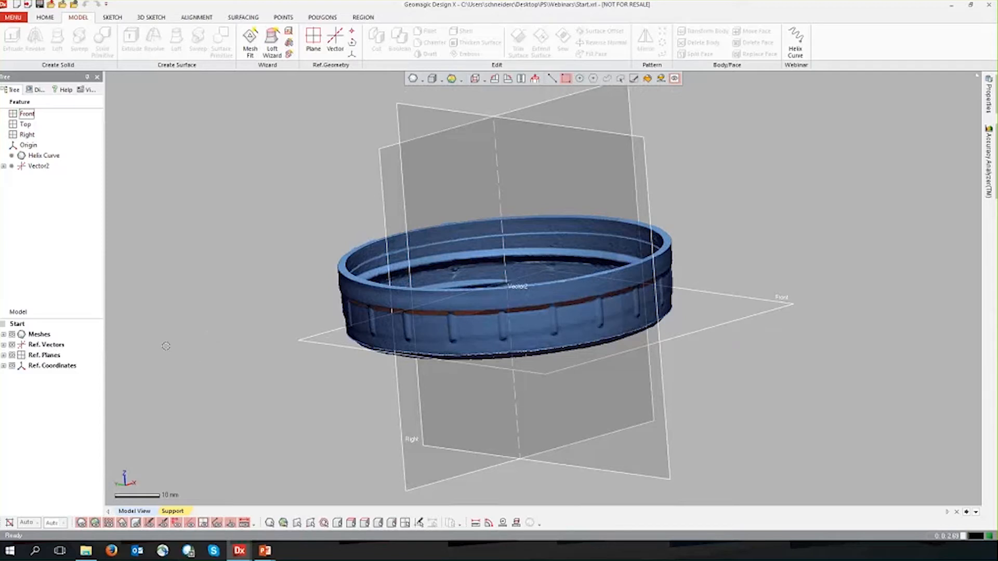
right_click_drag(755, 212, 762, 224)
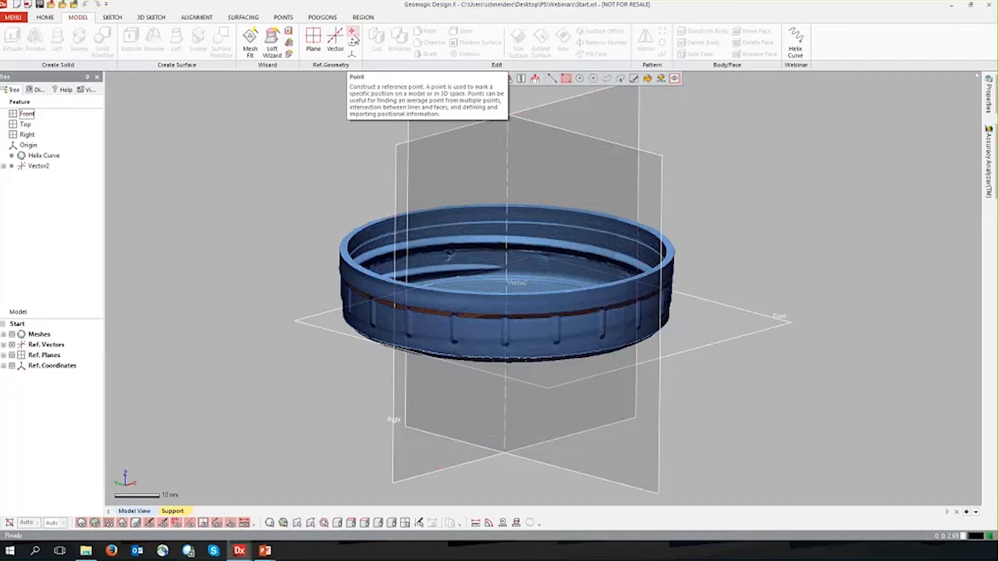
right_click_drag(345, 141, 350, 192)
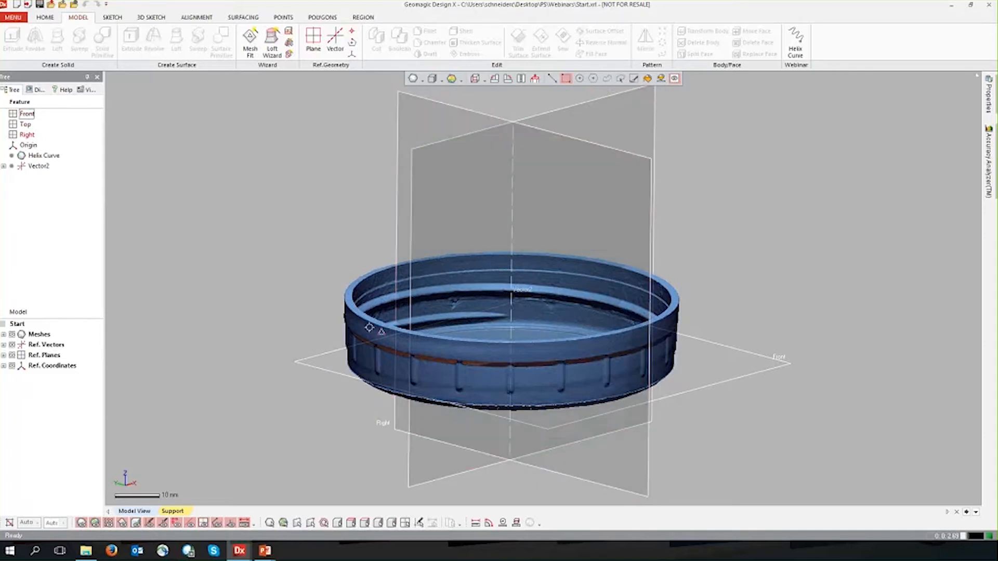
Create a planar mesh sketch on the Top plane with a 0 mm offset section through the lid.
right_click(599, 126)
left_click(611, 100)
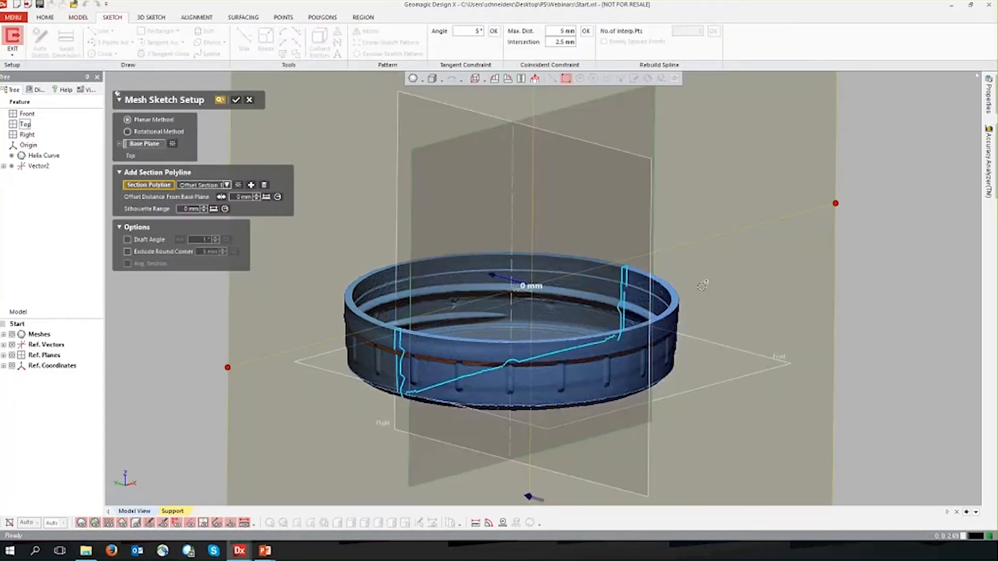
left_click(237, 100)
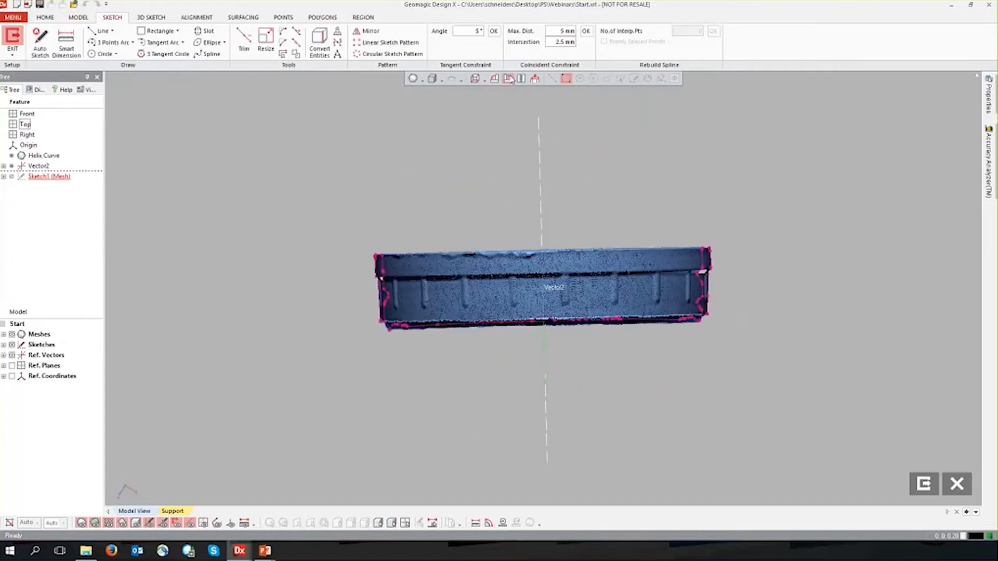
Orient the mesh sketch view upright and hide the lid mesh, leaving only the section curves around the thread profile.
left_click(81, 523)
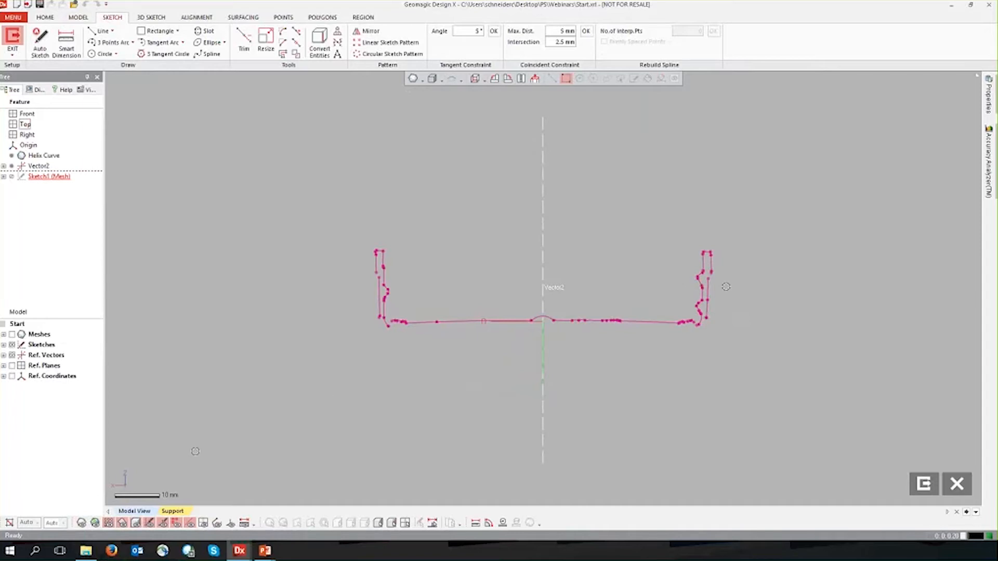
left_click(81, 524)
right_click_drag(560, 292, 684, 379)
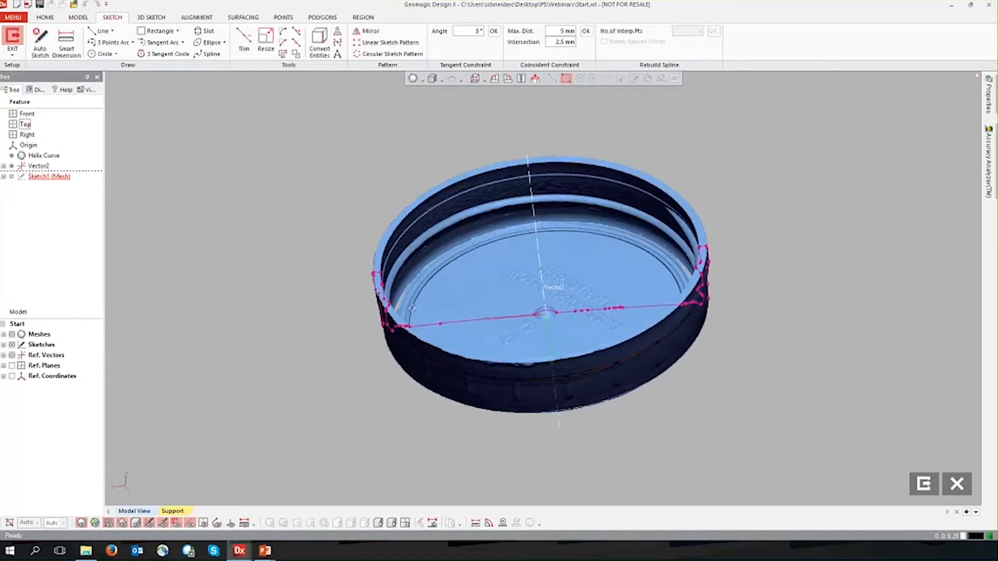
left_click(535, 79)
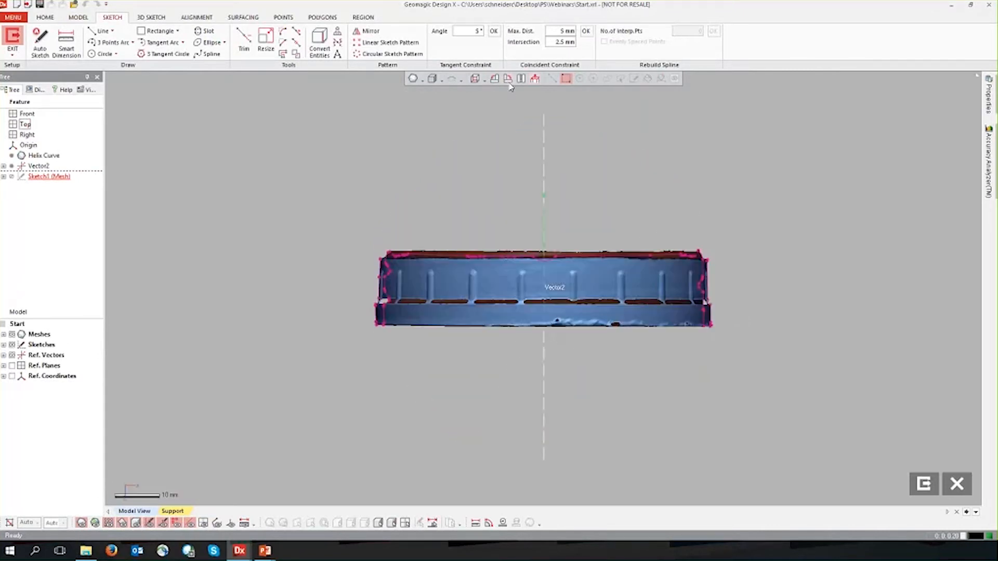
left_click(507, 79)
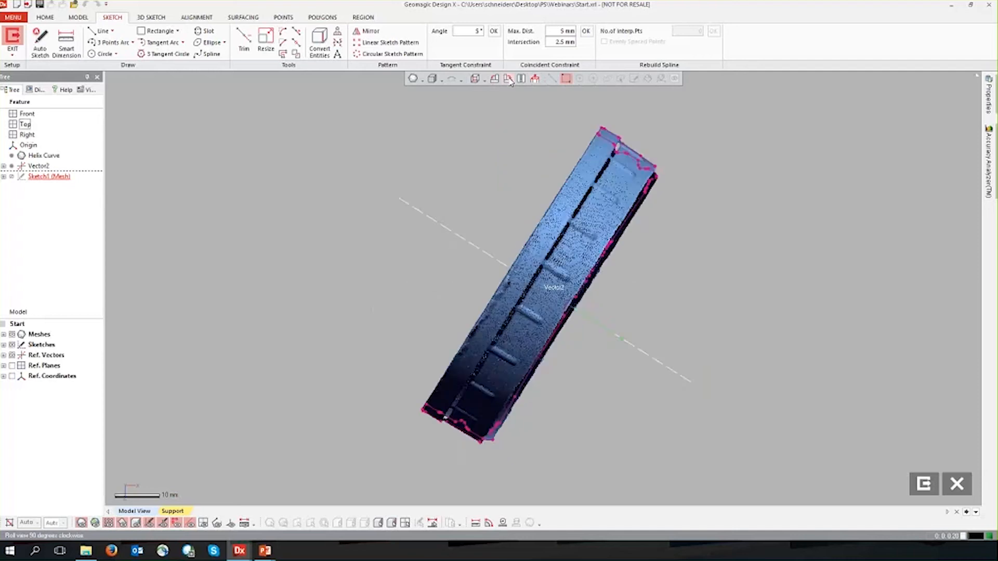
scroll(743, 276, "up", 5)
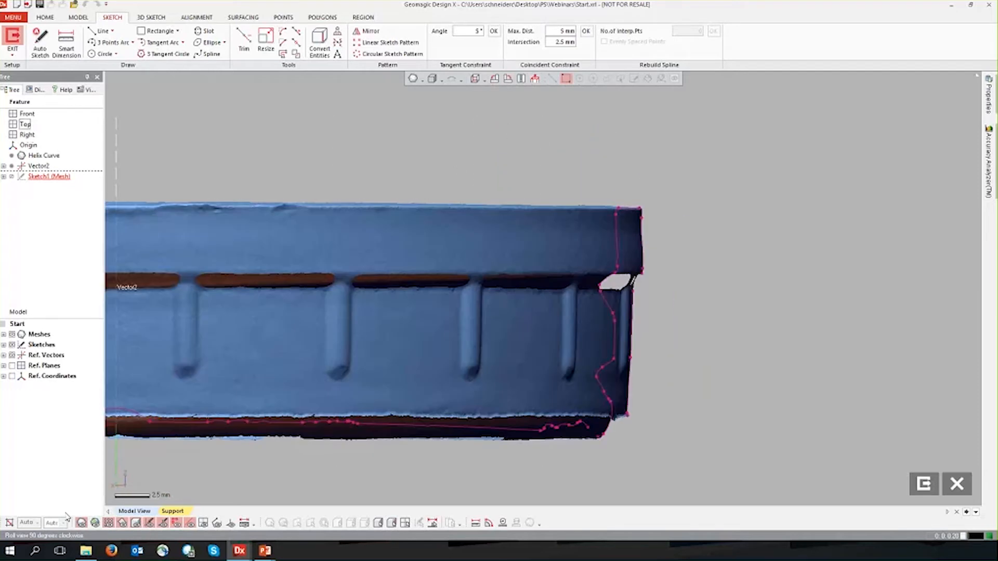
left_click(82, 523)
scroll(614, 297, "up", 4)
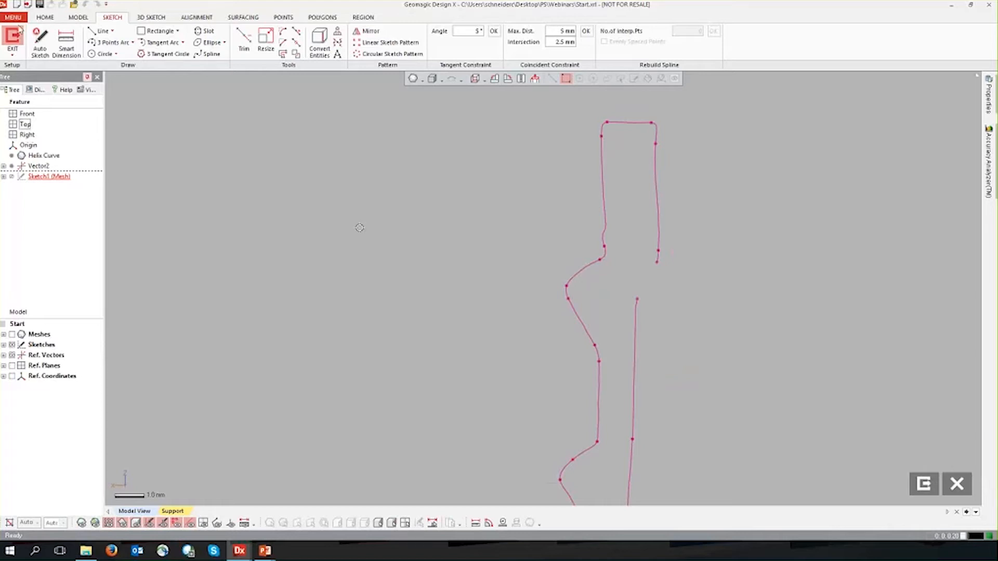
Fit one sketch line to each of the two sloped flanks of the upper thread ridge on the section.
left_click(96, 33)
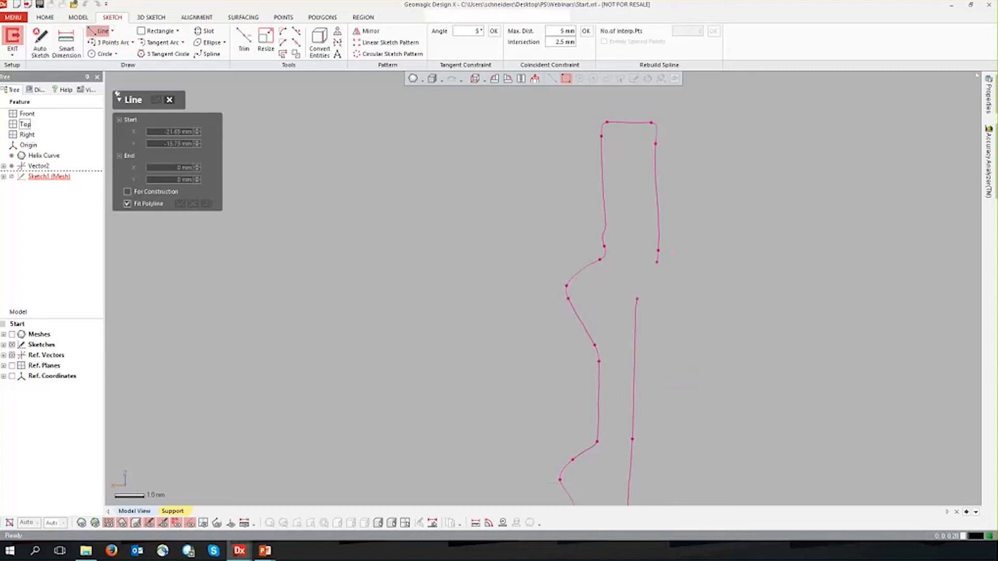
left_click(579, 270)
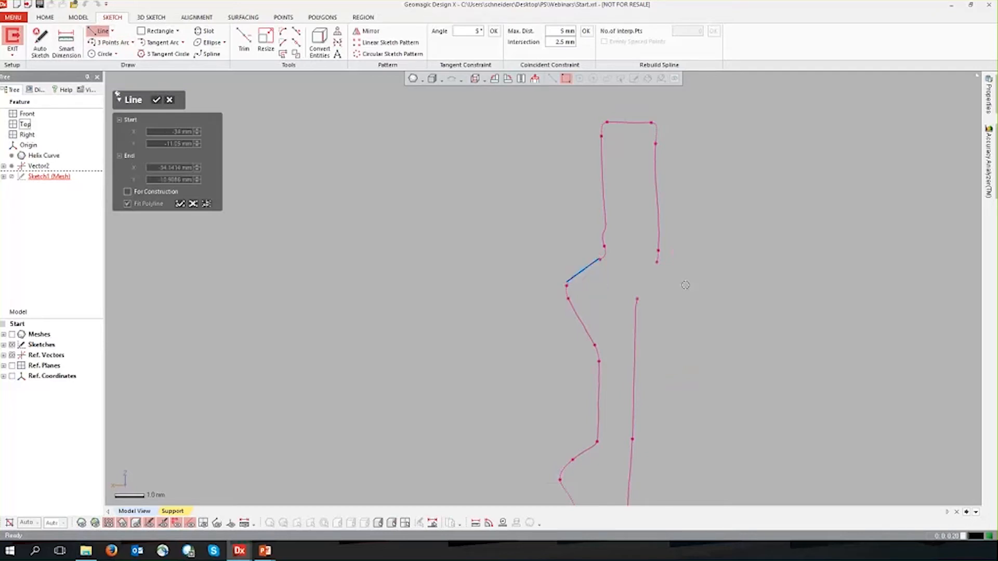
key("Escape")
left_click(574, 321)
left_click(155, 101)
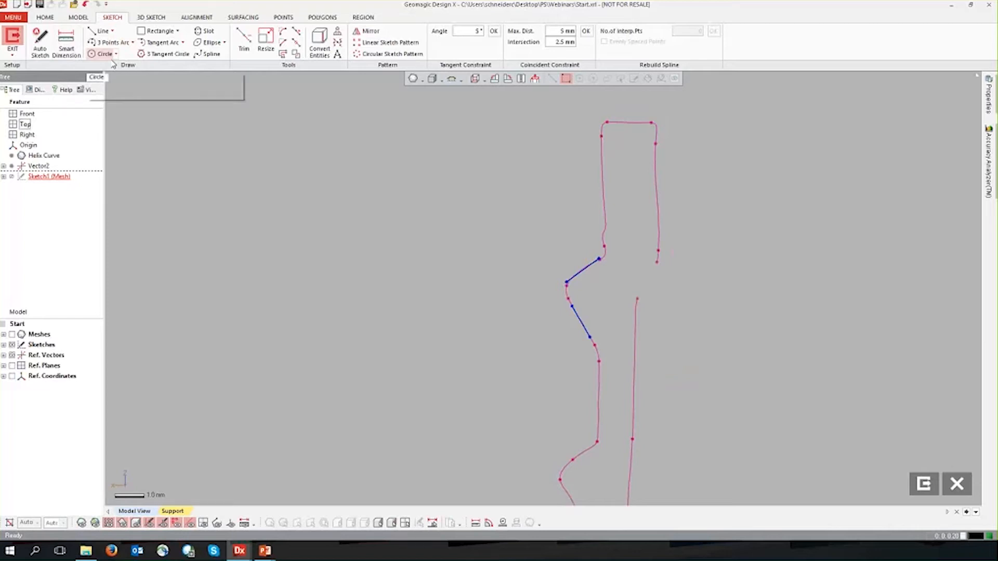
Draw a vertical line about 4.2 mm long inside the lid wall, behind the two thread flank lines.
left_click(100, 31)
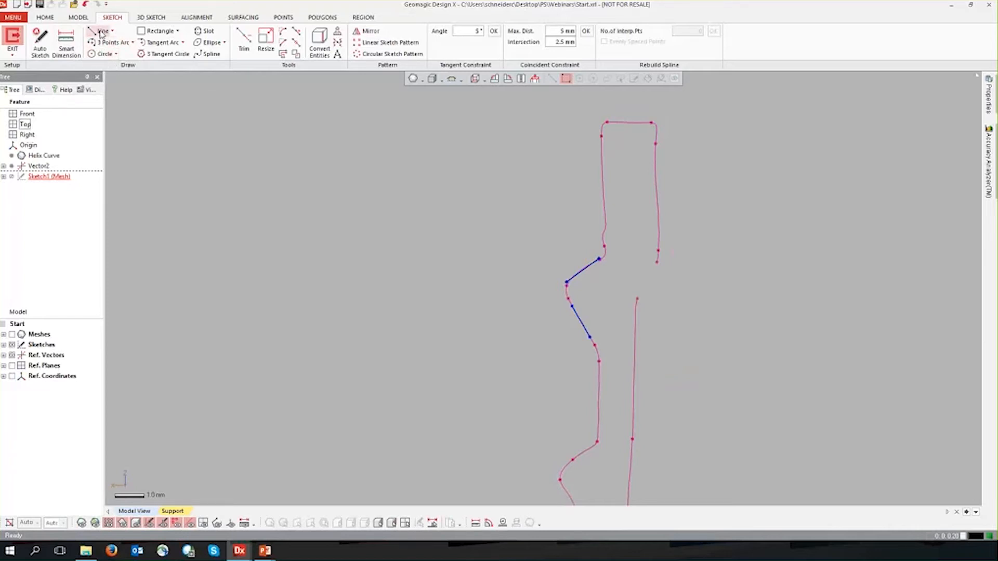
left_click(615, 241)
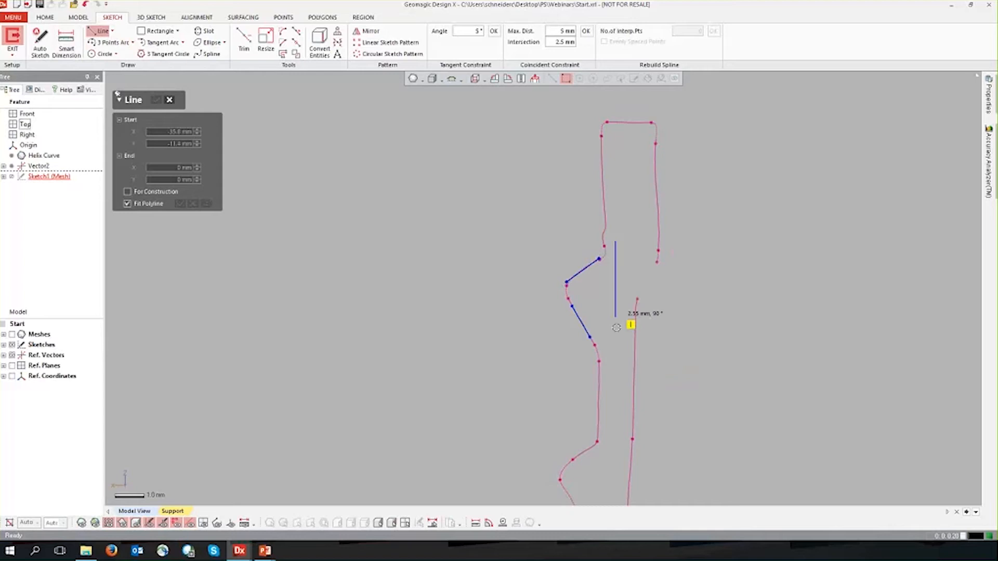
left_click(615, 367)
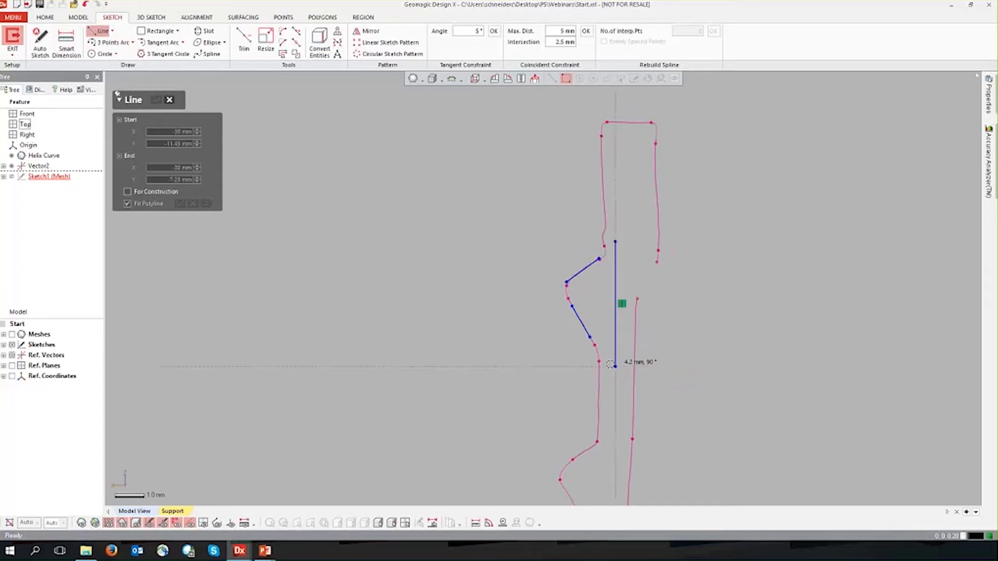
key("Escape")
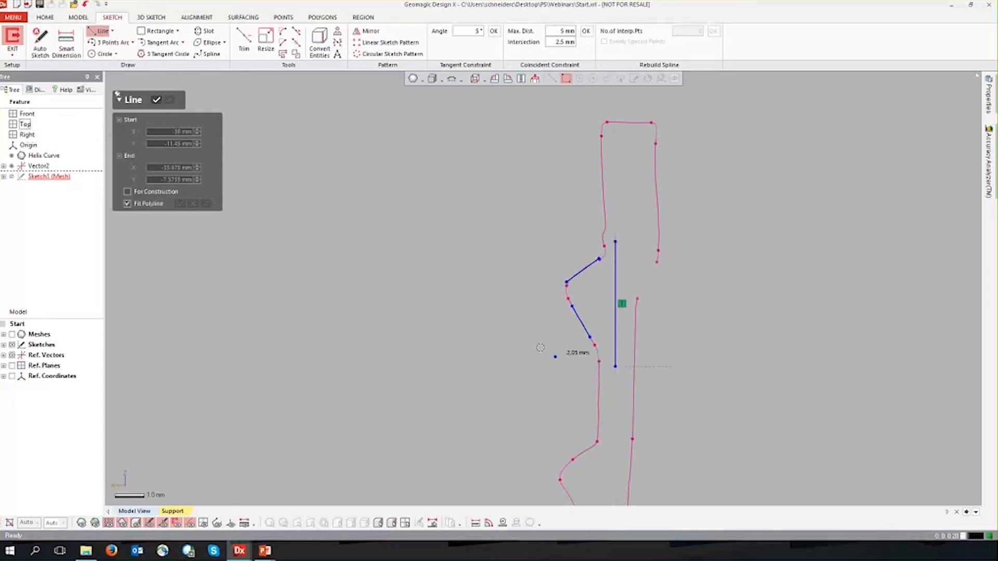
left_click(156, 100)
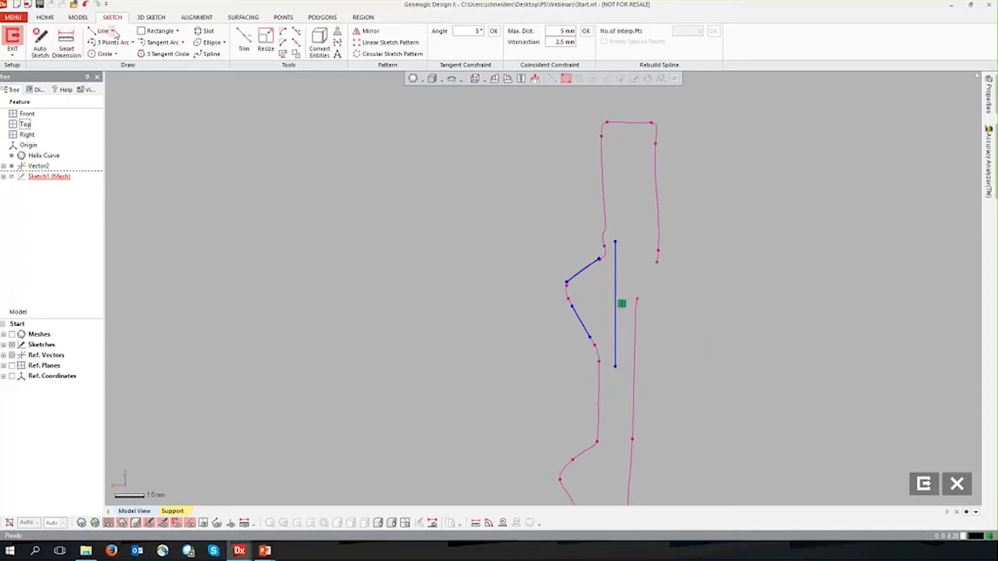
left_click(106, 31)
left_click(119, 52)
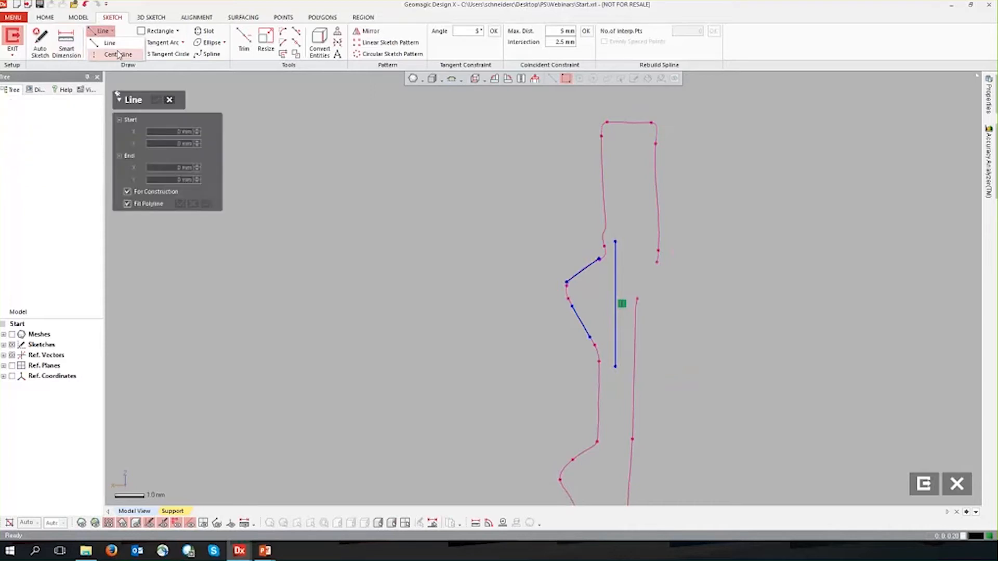
left_click(170, 99)
Corner-trim the two flank lines and the vertical line into a closed triangular thread profile.
left_click(244, 42)
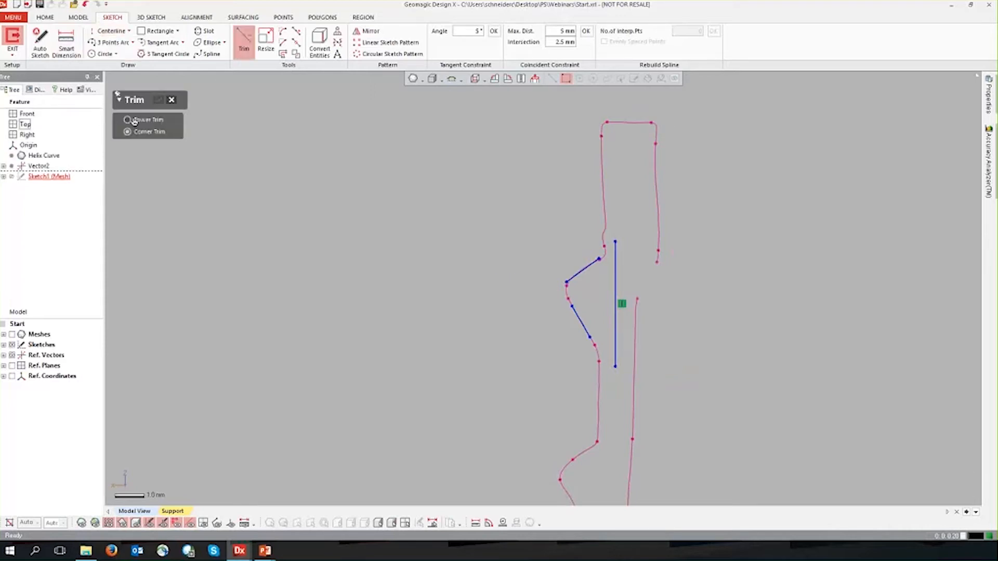
left_click(595, 268)
left_click(581, 320)
left_click(615, 272)
left_click(579, 318)
left_click(615, 327)
left_click(158, 100)
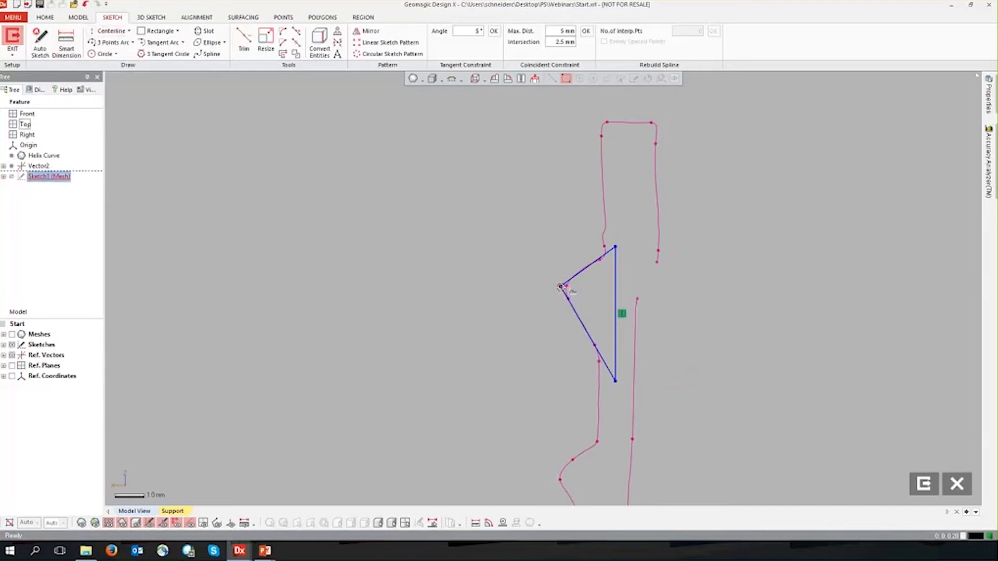
Draw a horizontal construction centerline from the triangle's tip to beyond the vertical line.
left_click(99, 31)
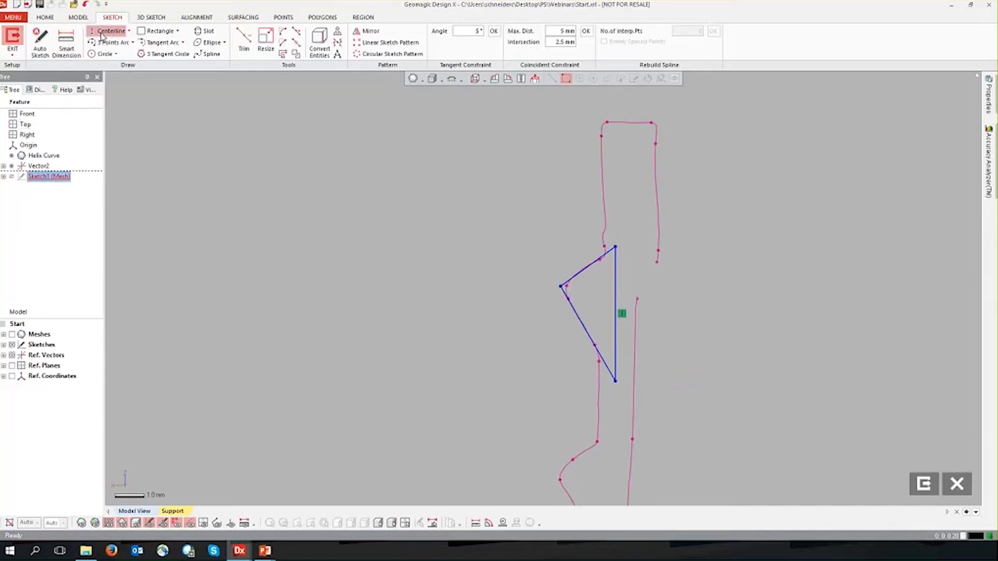
left_click(559, 287)
left_click(644, 286)
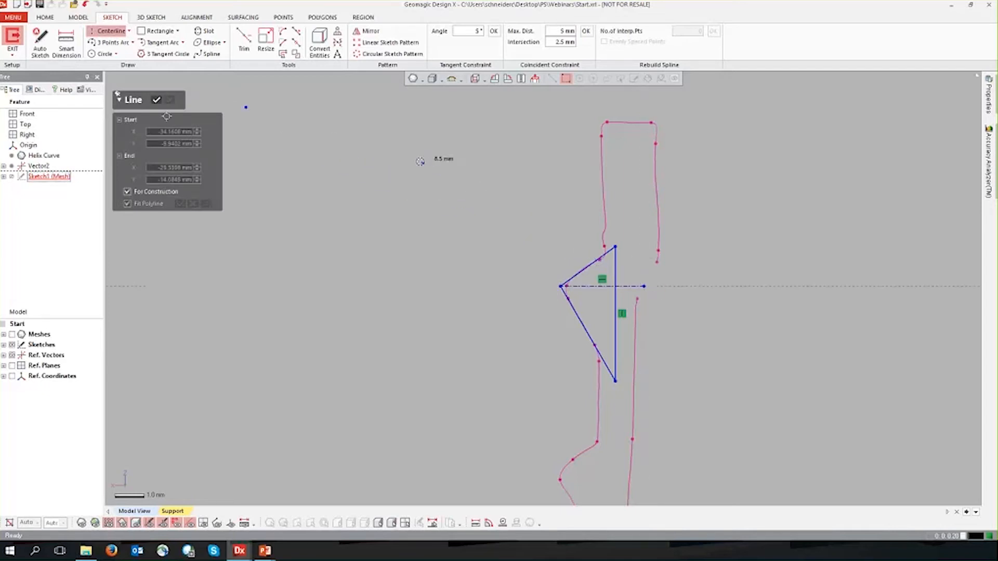
left_click(156, 100)
Dimension the angle between the upper flank line and the horizontal centerline.
left_click(66, 43)
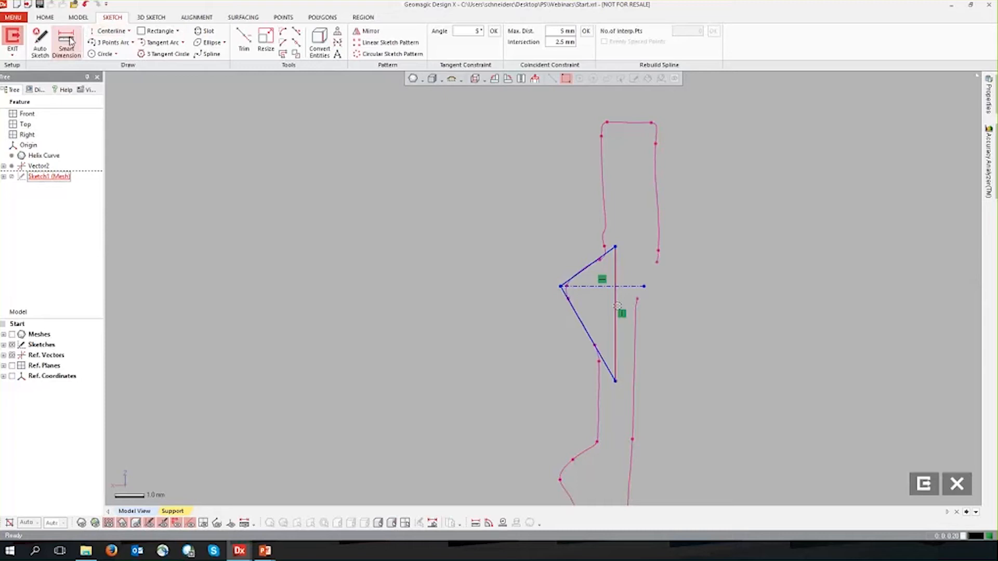
left_click(582, 270)
left_click(587, 287)
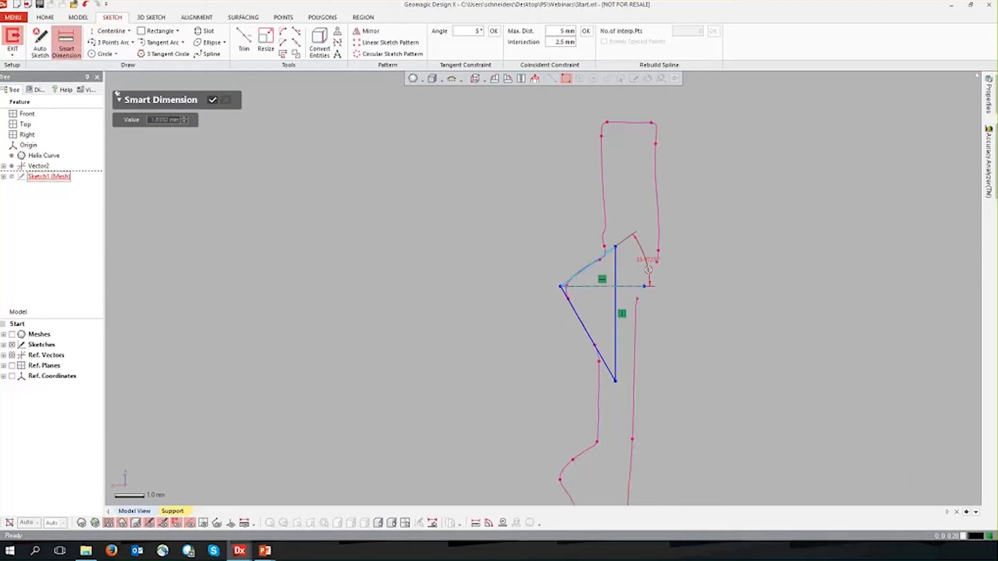
left_click(642, 257)
left_click(215, 101)
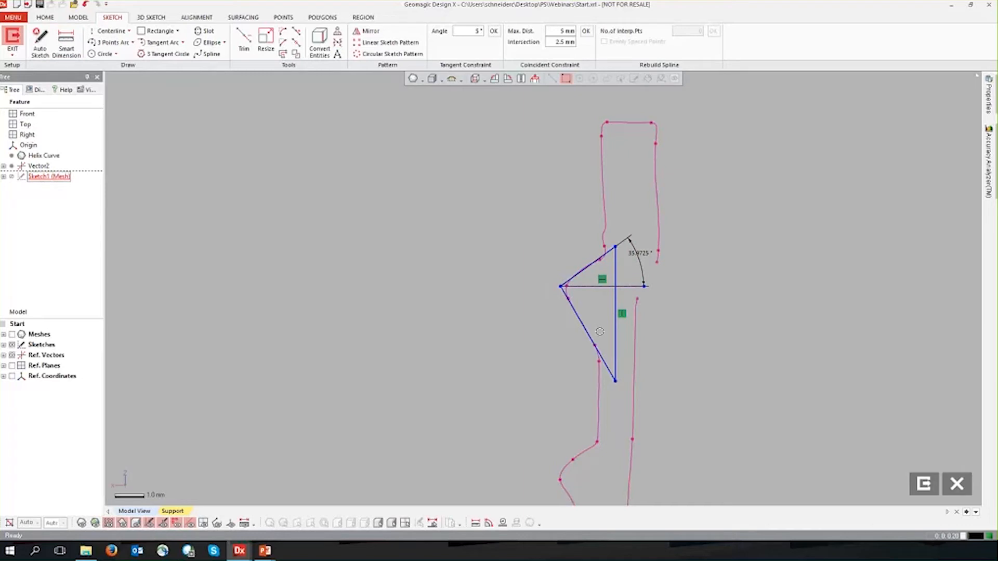
Move the triangle's vertical line slightly closer to the thread tip while keeping the profile closed.
left_click_drag(616, 323, 609, 322)
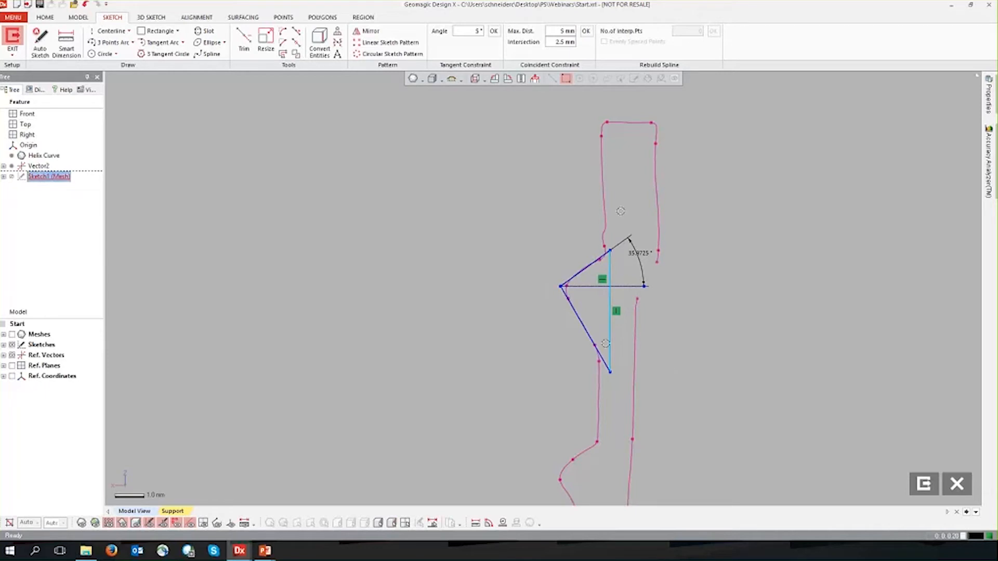
left_click(721, 310)
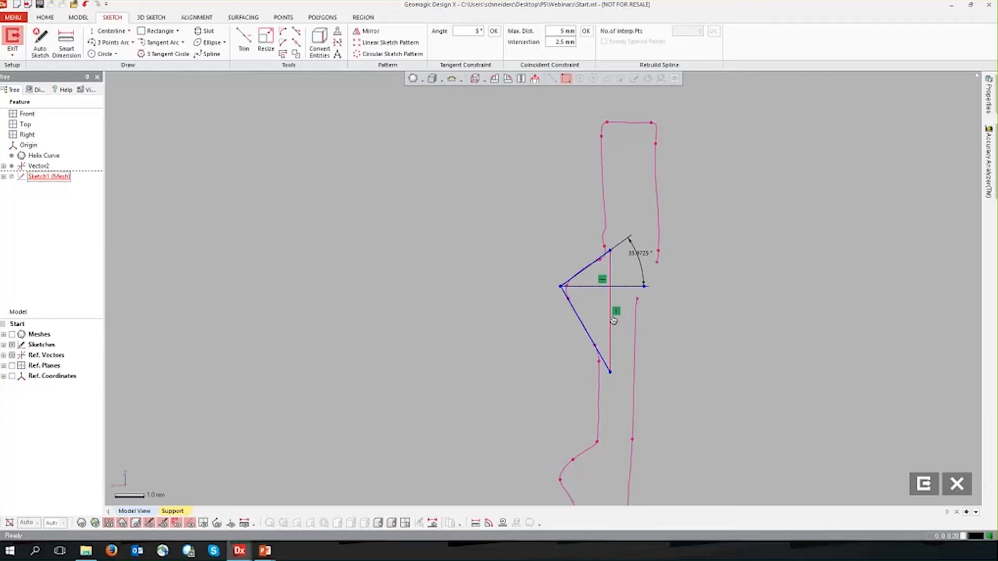
Check the triangle's tip against the rounded section curve and exit the mesh sketch.
scroll(560, 287, "up", 5)
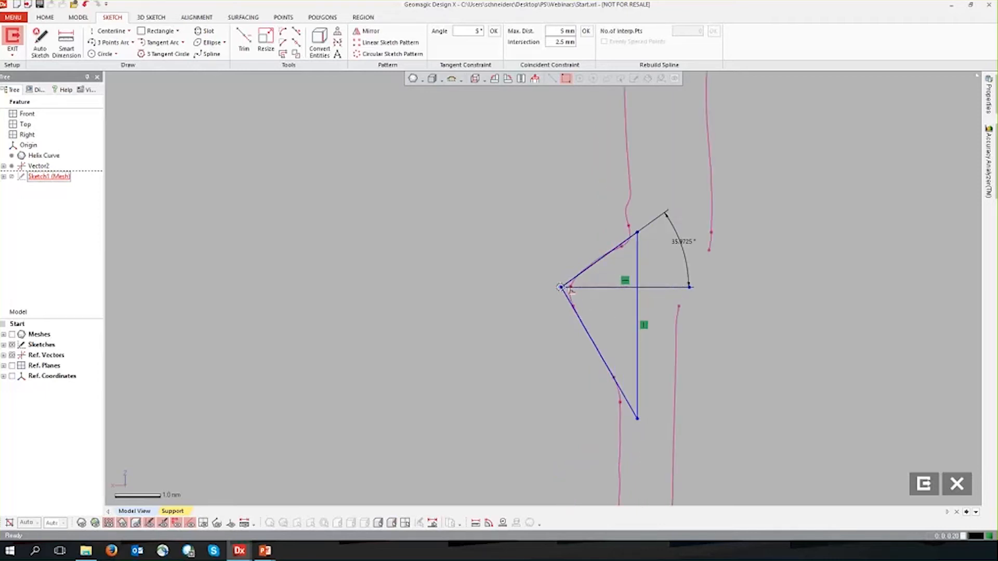
left_click(561, 289)
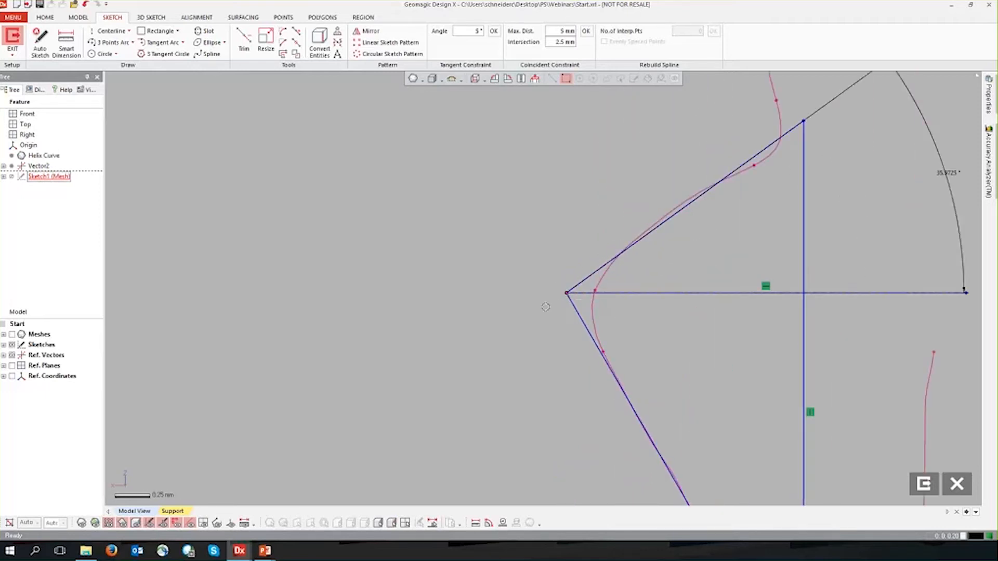
left_click(566, 293)
scroll(604, 349, "down", 2)
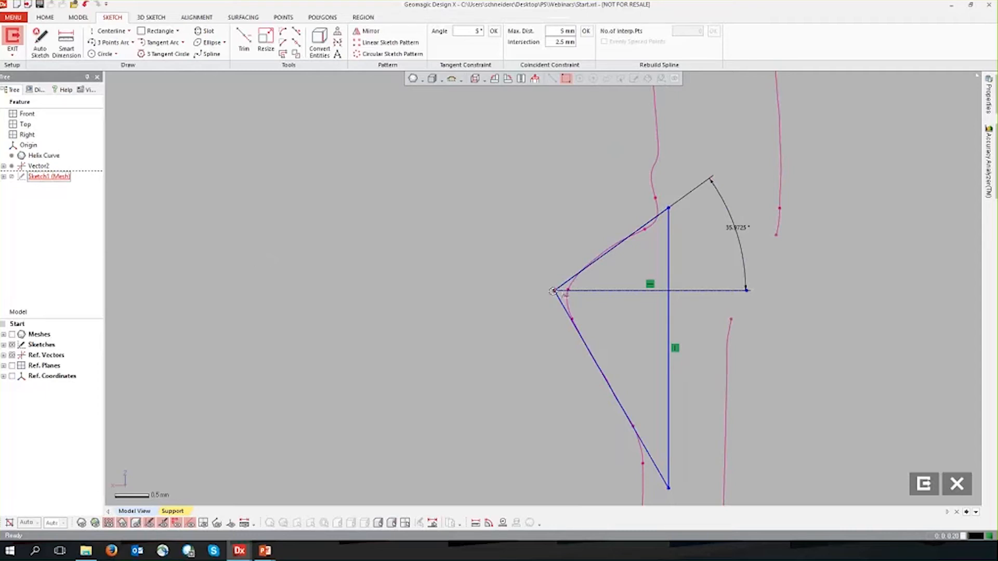
left_click(924, 484)
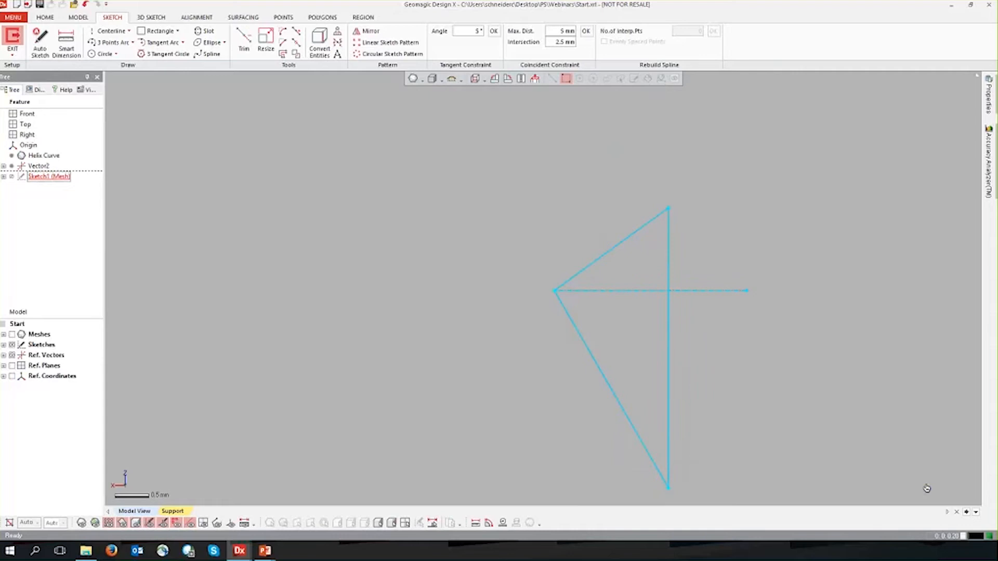
Show the lid mesh and examine where the triangular profile sits on the inner thread.
left_click(81, 523)
scroll(546, 291, "down", 5)
mouse_move(276, 335)
right_mouse_down()
mouse_move(530, 414)
mouse_move(299, 278)
mouse_move(326, 317)
mouse_move(381, 360)
right_mouse_up()
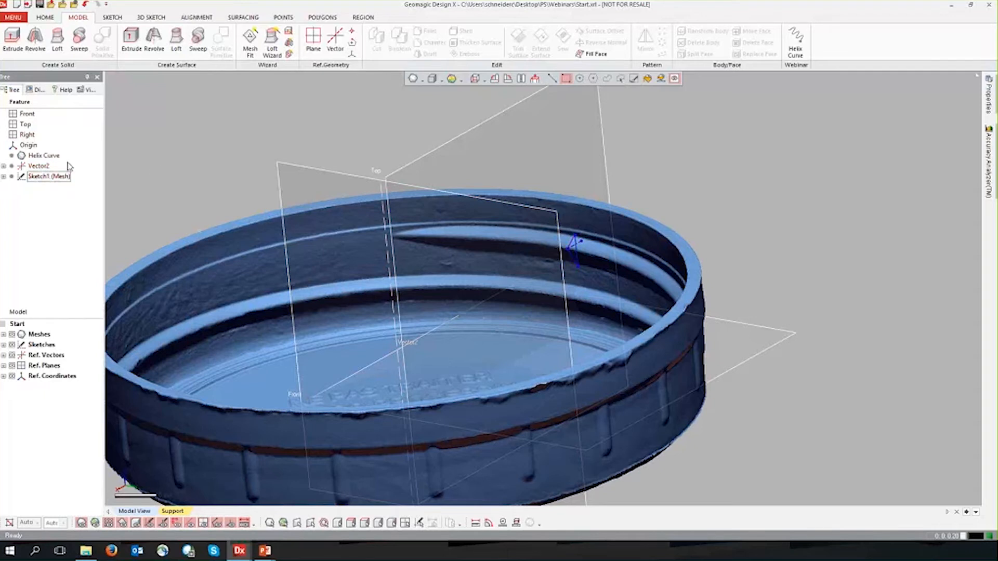
right_click_drag(162, 210, 215, 204, "ctrl")
right_click_drag(693, 364, 608, 403)
right_click_drag(546, 470, 596, 457)
scroll(595, 457, "down", 4)
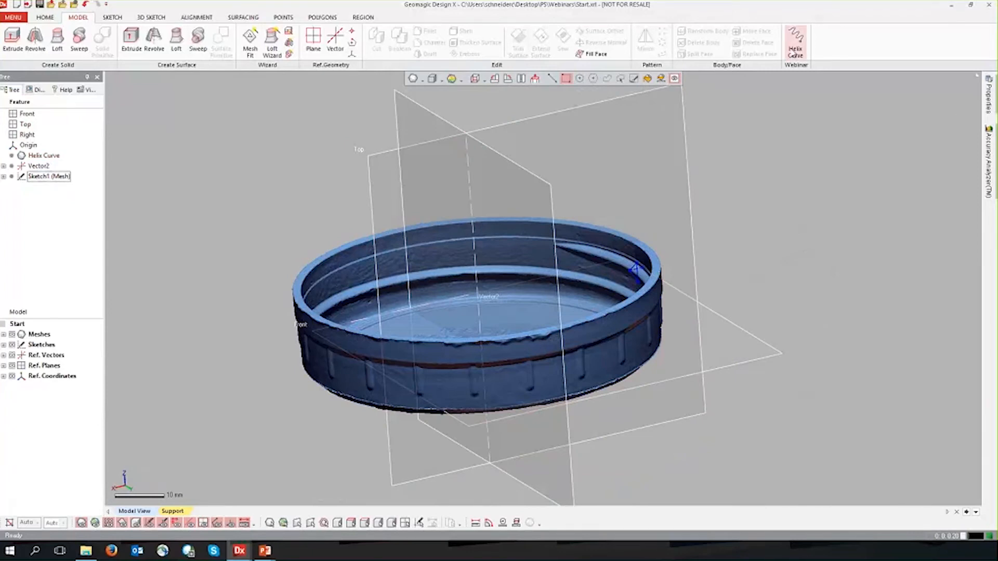
Look at the Customize Ribbon options for adding commands, close them and return to the modeling commands.
right_click(830, 43)
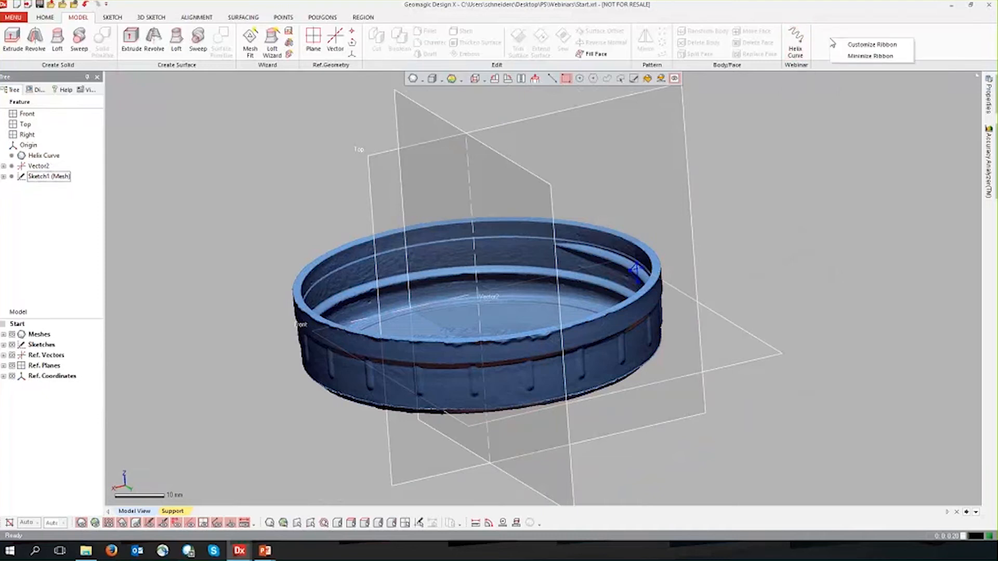
left_click(872, 46)
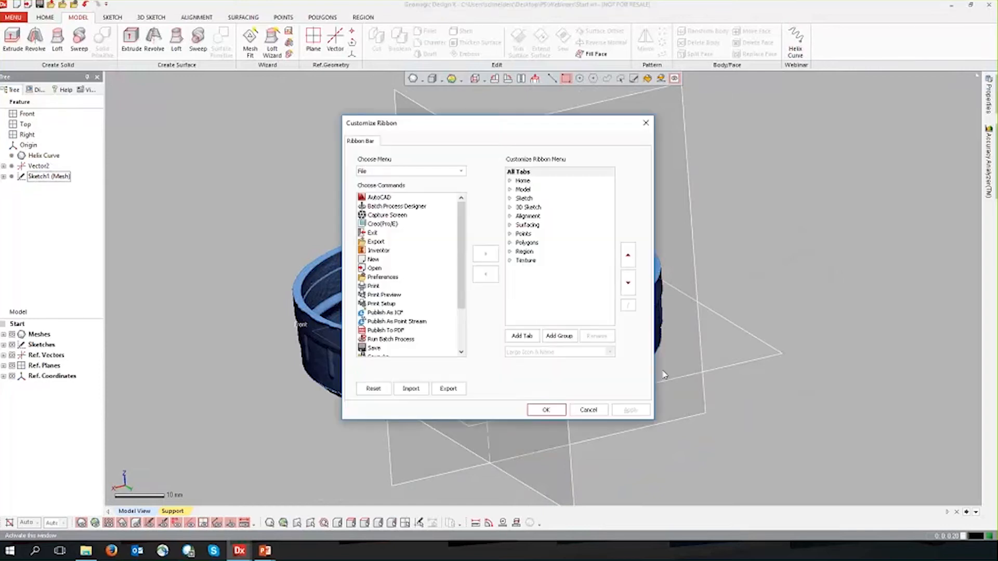
left_click(538, 412)
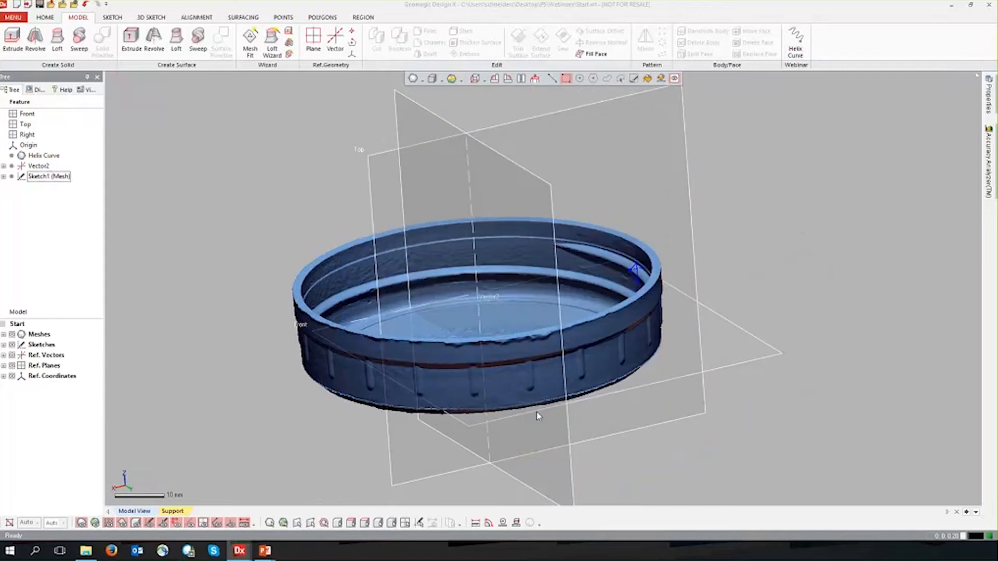
left_click(77, 18)
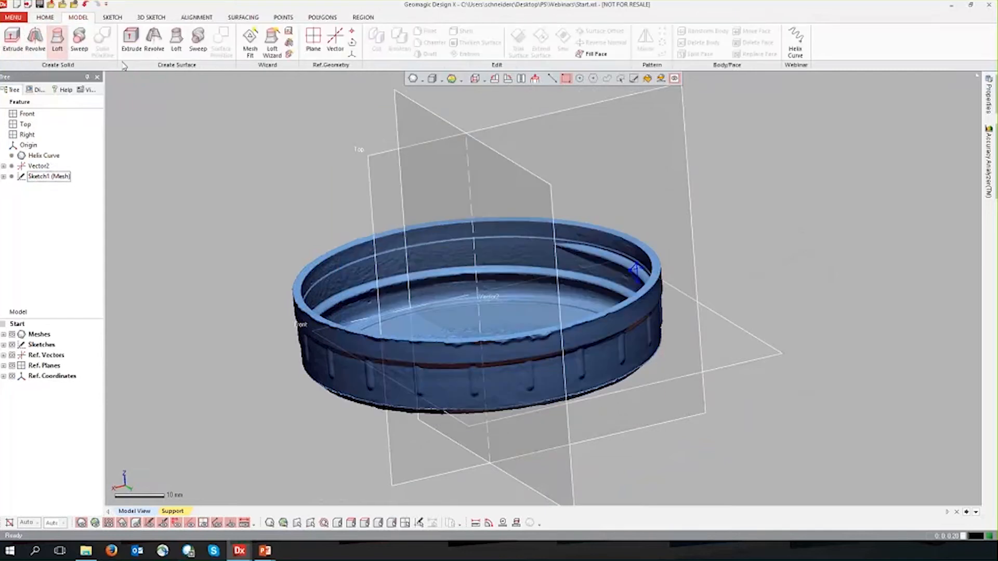
Start a constant-pitch Helix Curve and assign the lid's central vector, Vector2, as its axis.
left_click(11, 18)
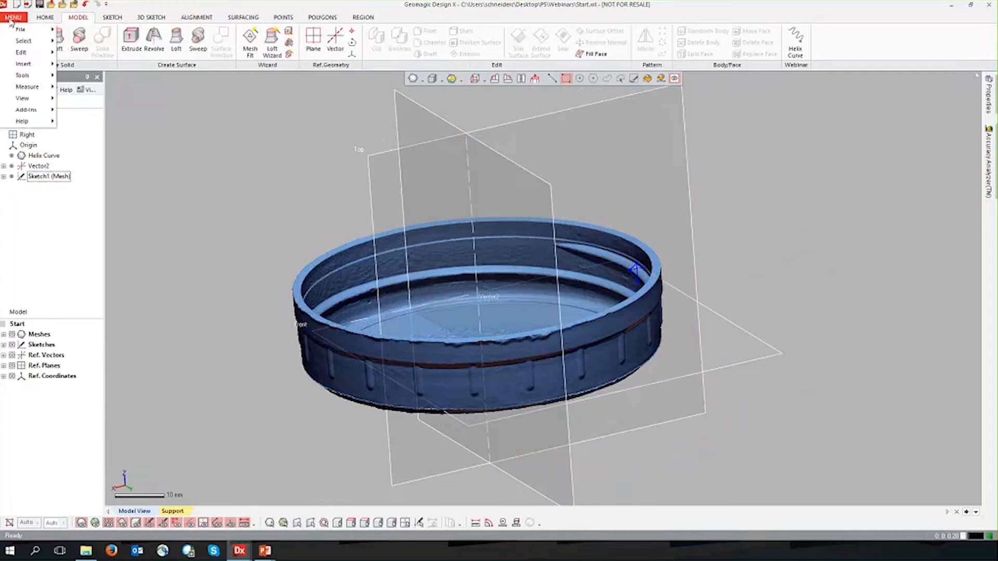
mouse_move(34, 65)
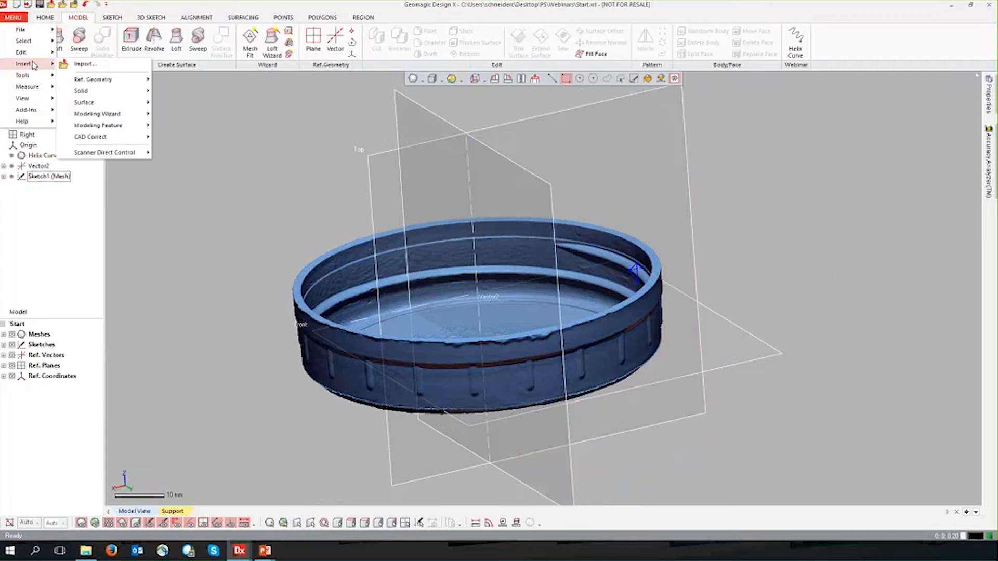
mouse_move(122, 125)
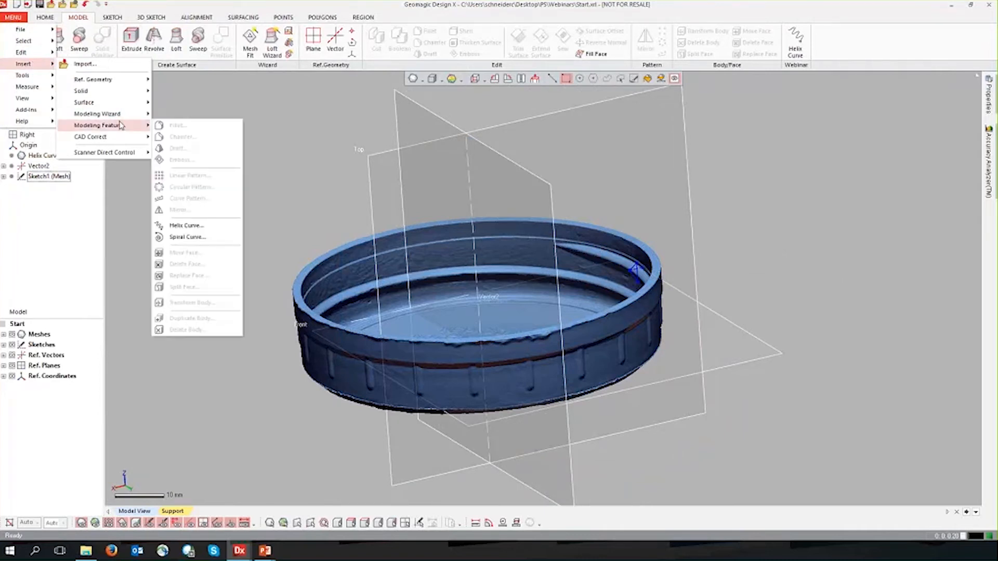
left_click(208, 227)
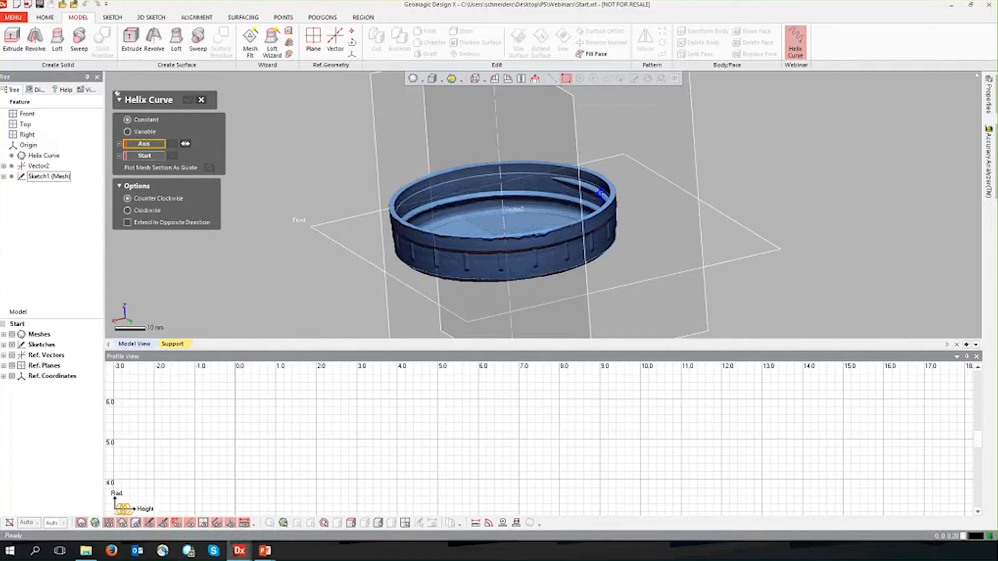
scroll(322, 173, "up", 5)
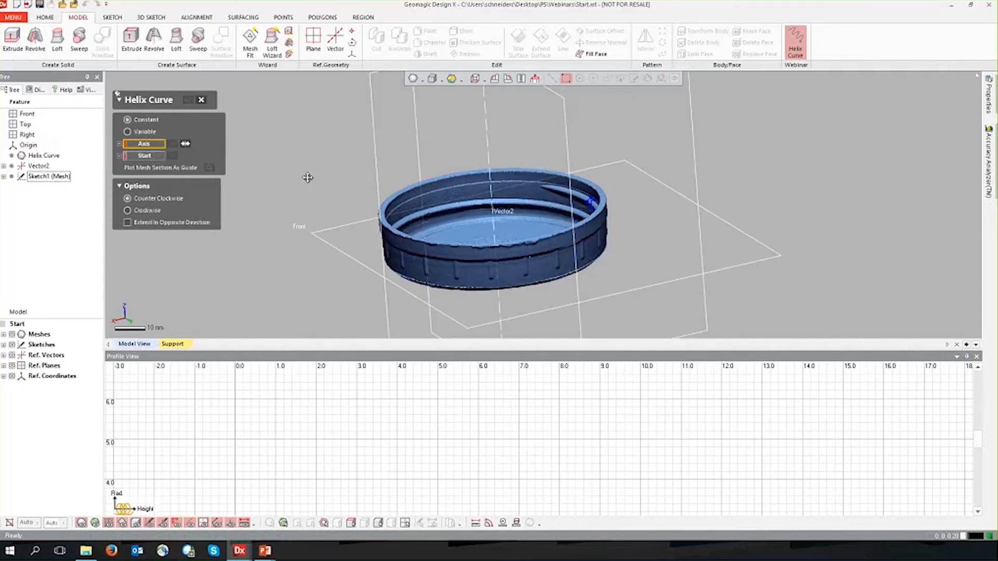
scroll(377, 181, "down", 3)
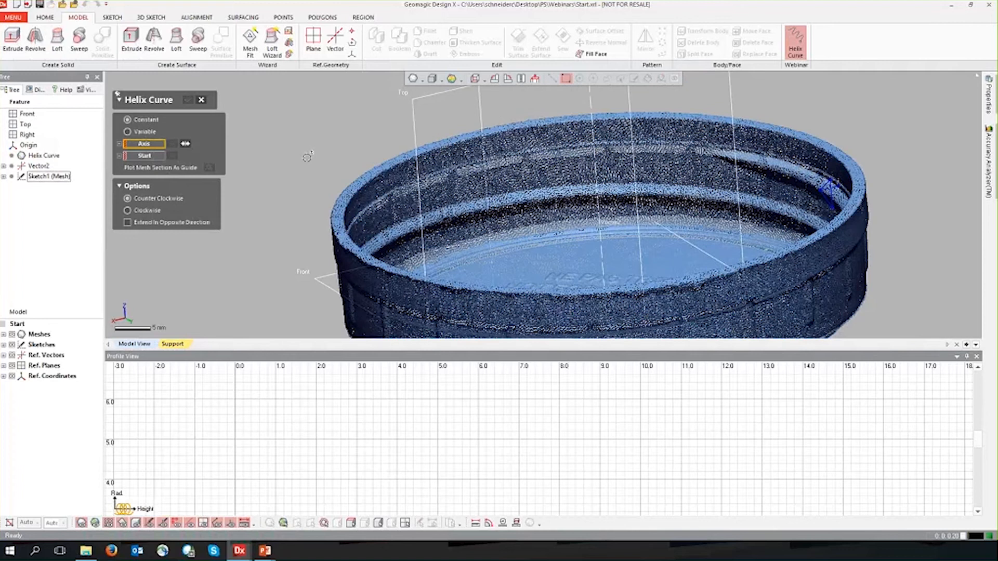
scroll(279, 145, "down", 2)
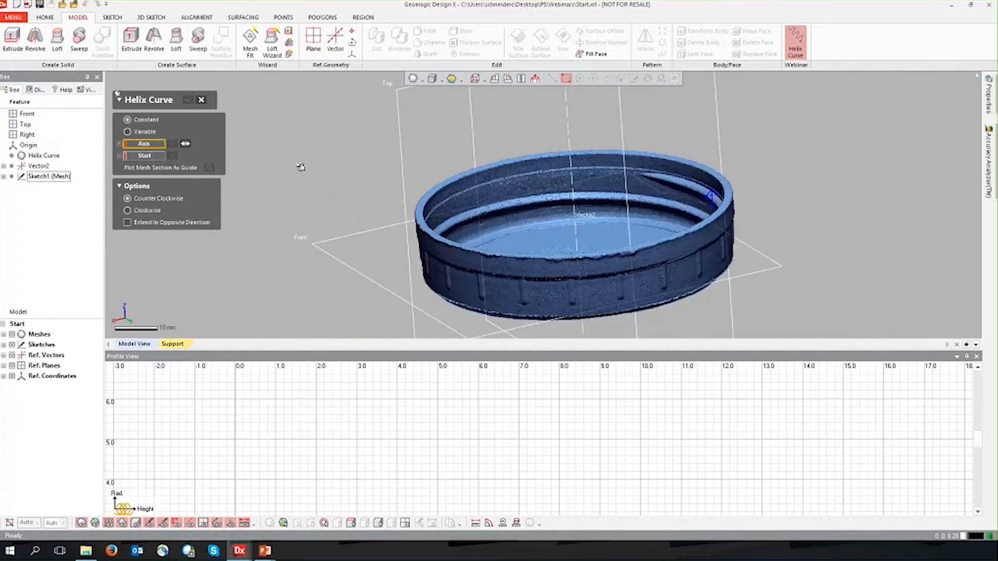
left_click(577, 174)
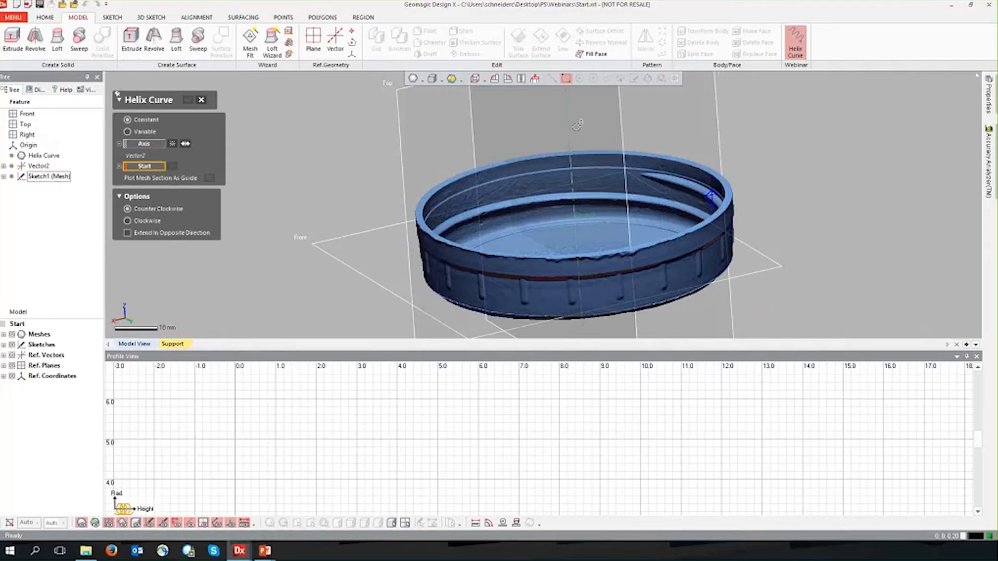
Set the helix start point on the triangular thread profile sketched on the lid's inner wall.
middle_click_drag(280, 270, 266, 287)
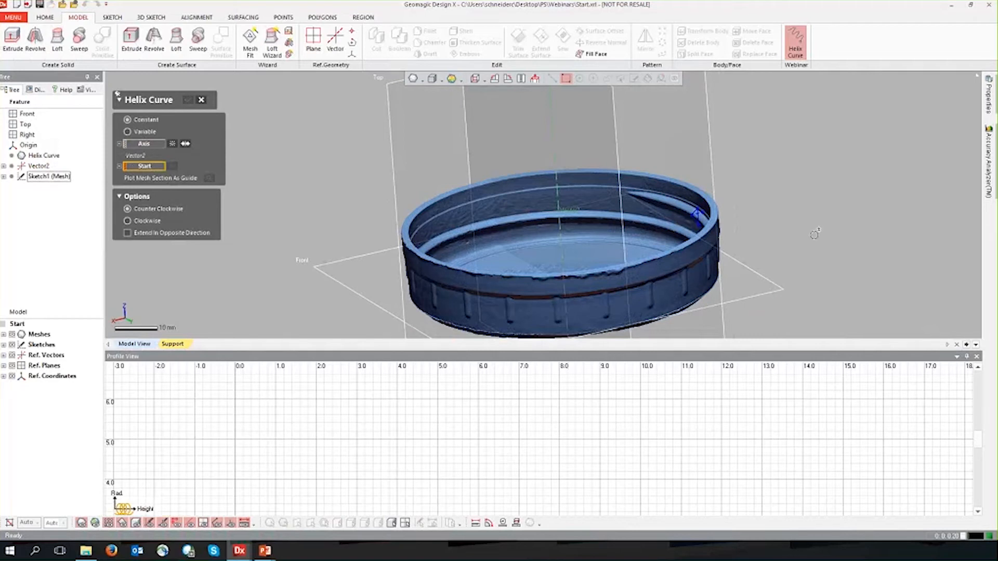
scroll(557, 194, "up", 5)
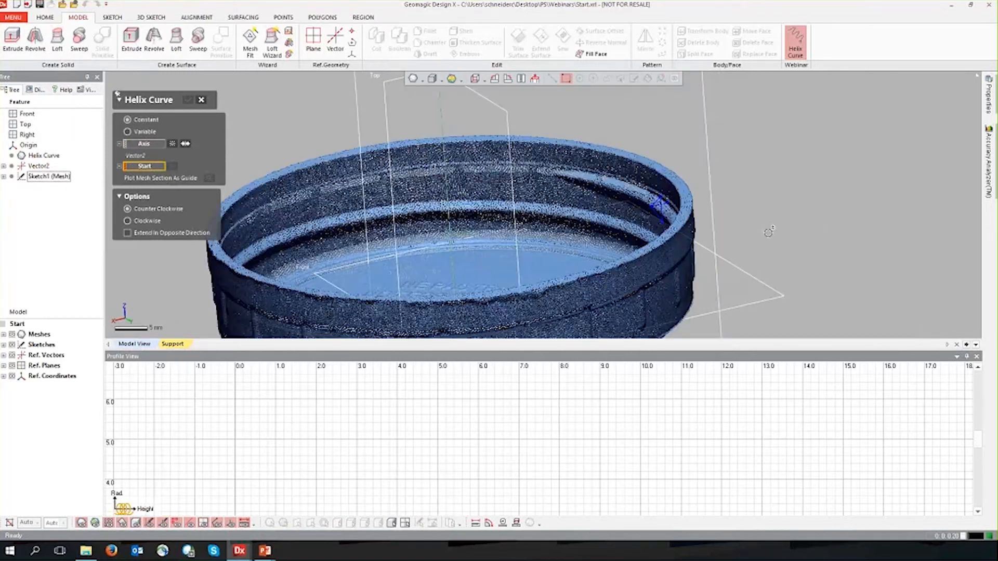
left_click(561, 190)
scroll(474, 234, "down", 6)
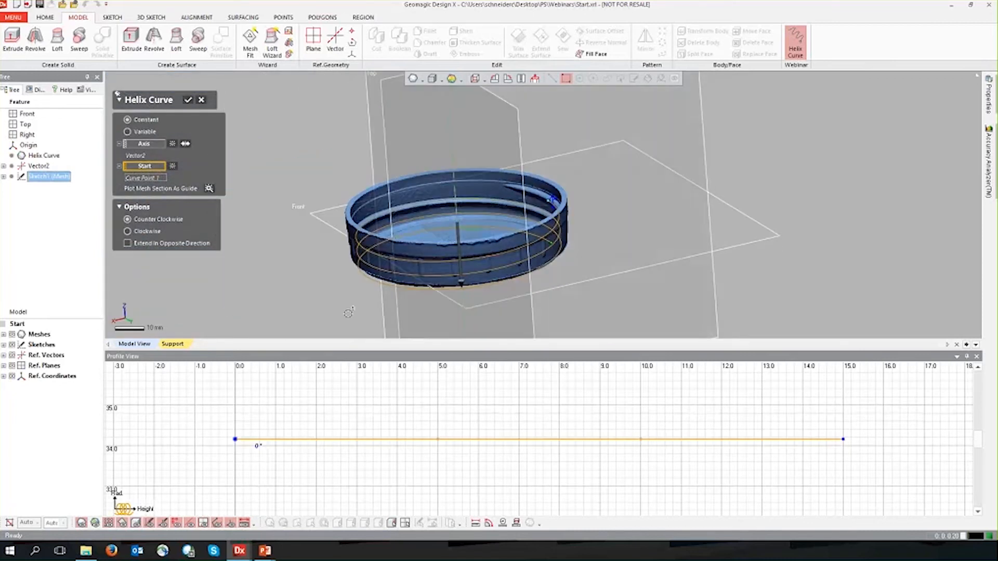
right_click_drag(343, 313, 321, 310)
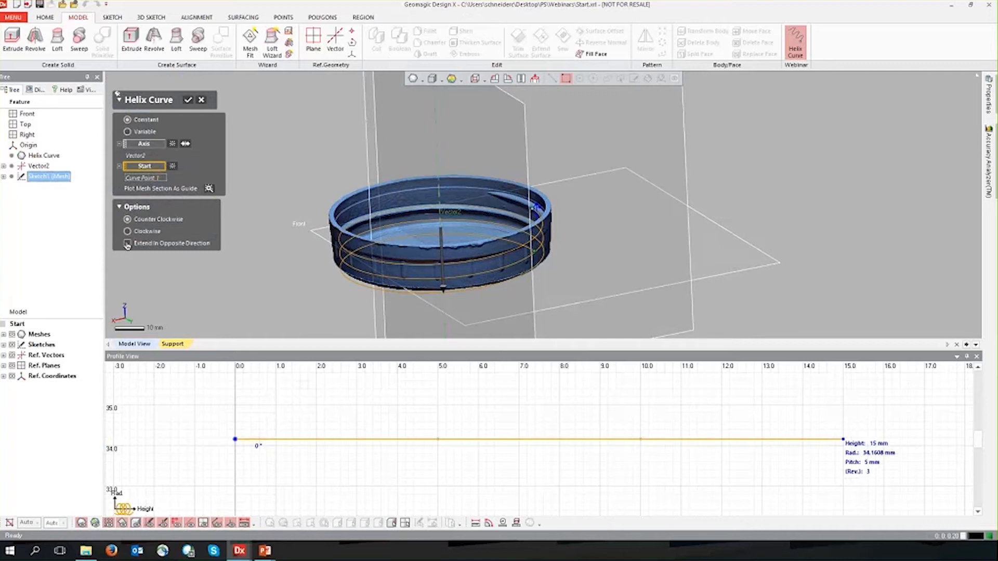
Compare the helix preview with the scanned thread and try extending it in the opposite direction.
right_click_drag(437, 268, 472, 278)
scroll(508, 220, "up", 5)
right_click_drag(504, 221, 406, 223, "ctrl")
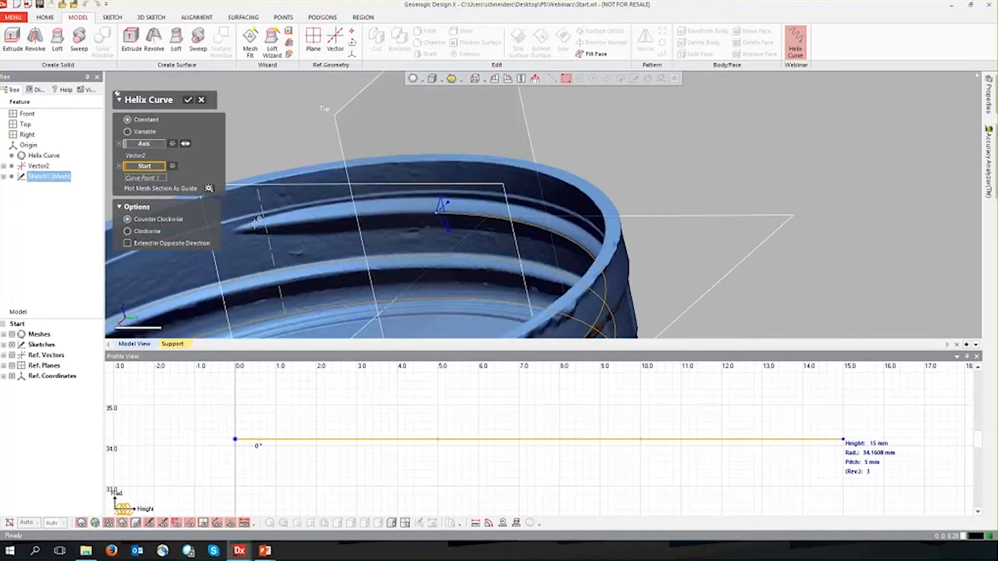
scroll(450, 251, "down", 5)
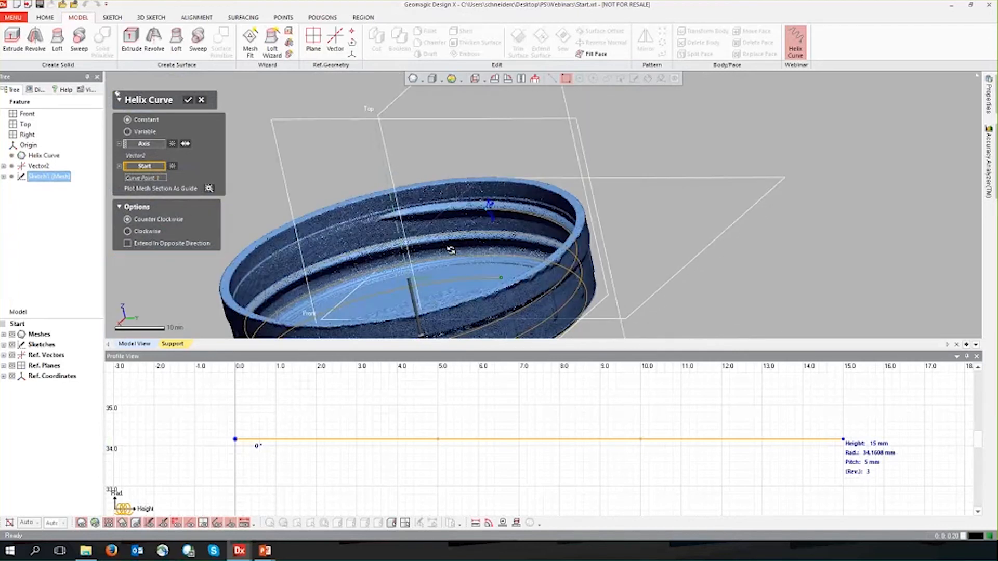
right_click_drag(531, 276, 472, 287)
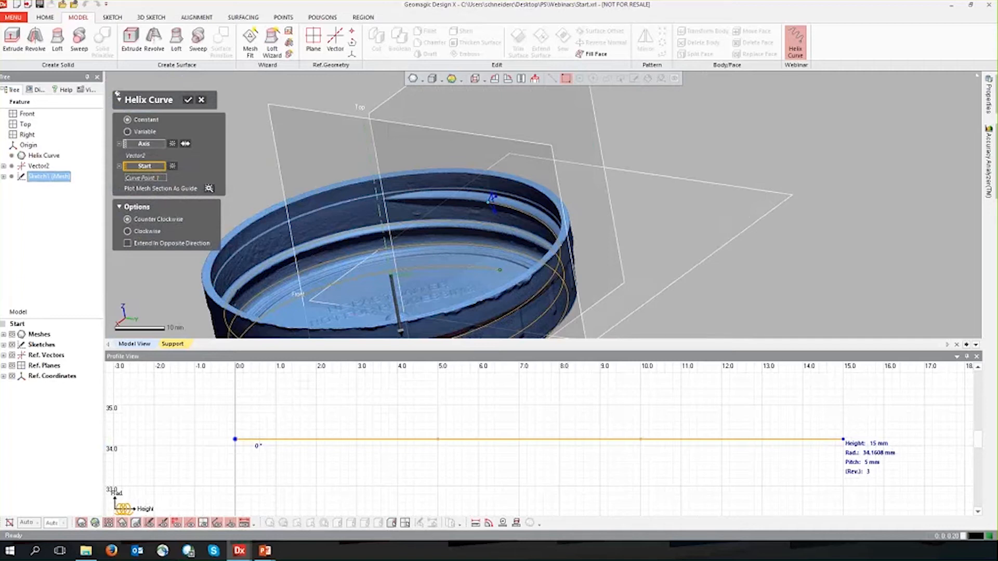
left_click(127, 244)
right_click_drag(280, 288, 296, 304)
left_click(127, 243)
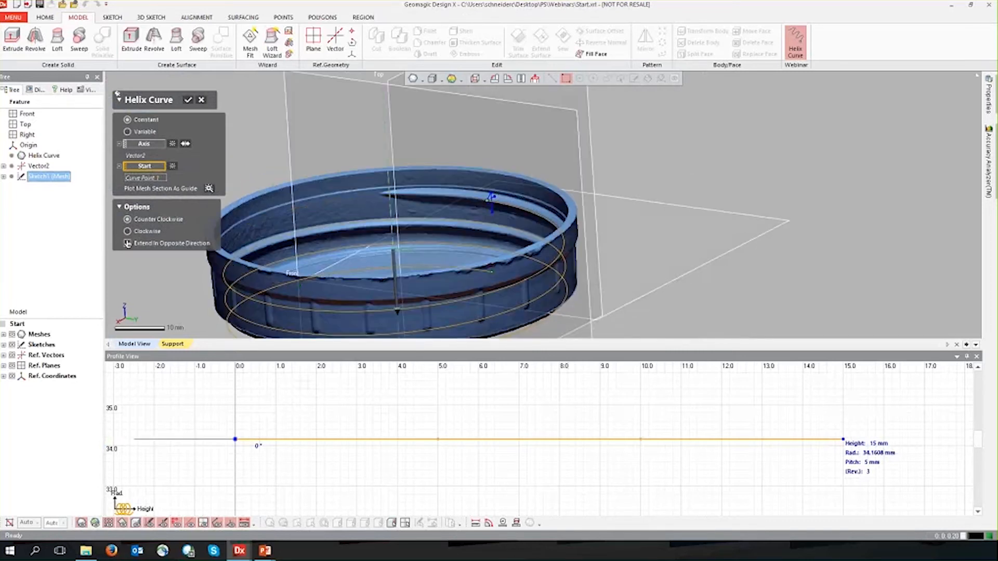
right_click_drag(314, 198, 267, 187)
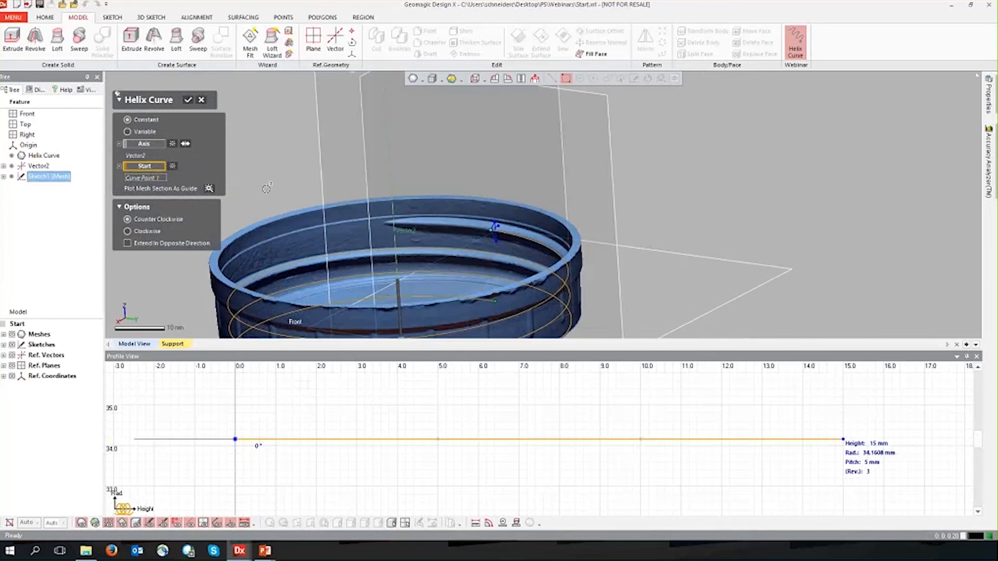
Plot the mesh section as a guide for the helix and enlarge the Profile View.
left_click(209, 190)
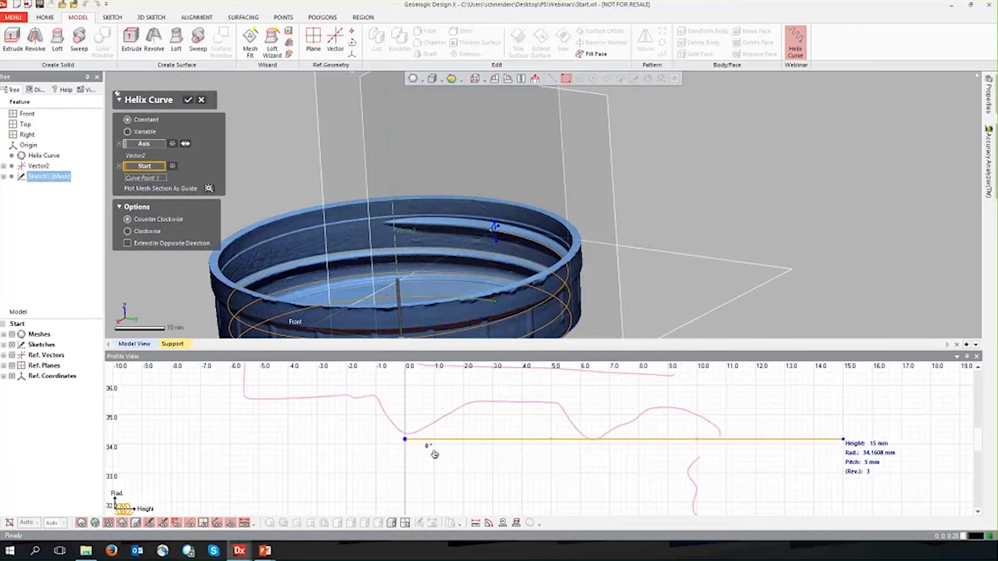
scroll(448, 463, "down", 1)
scroll(448, 463, "down", 2)
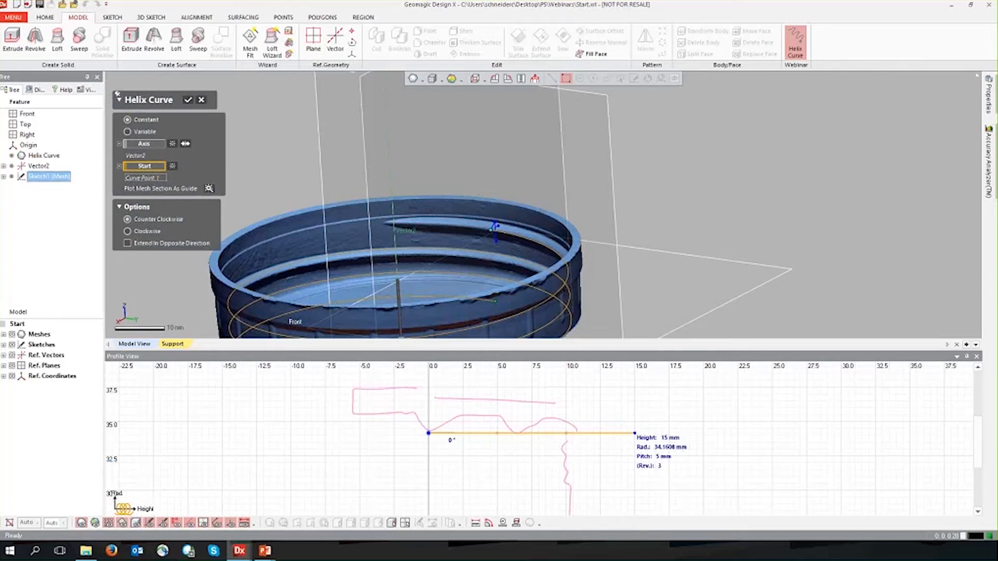
scroll(470, 483, "down", 3)
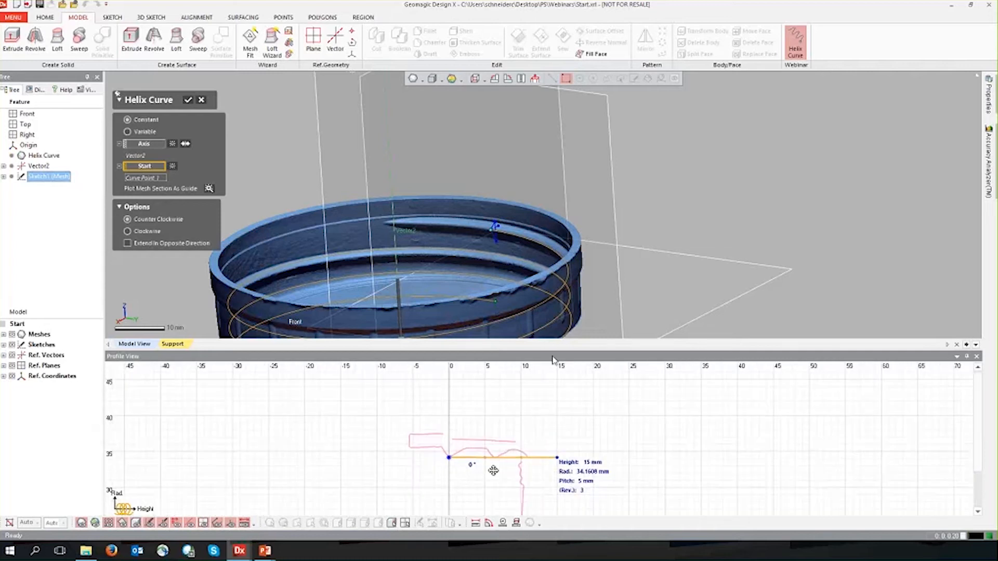
left_click_drag(553, 358, 541, 240)
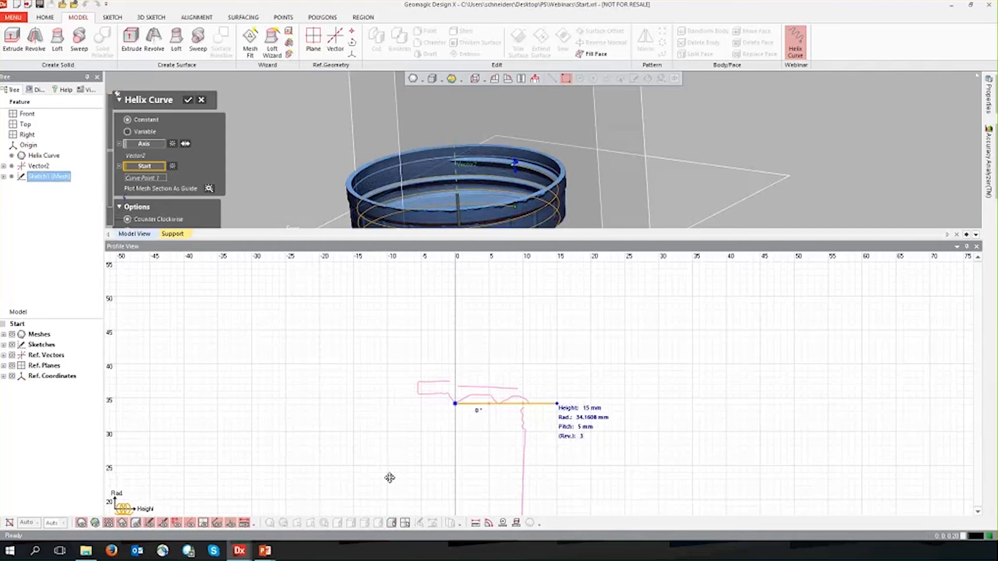
Examine the full mesh section of the lid and how the helix line meets the thread tips.
scroll(394, 412, "down", 2)
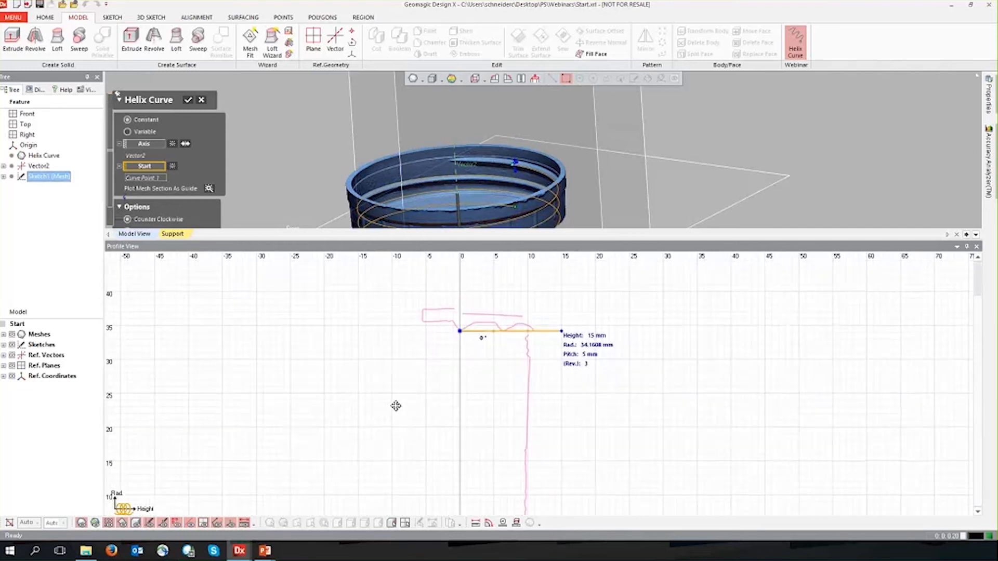
scroll(400, 416, "down", 2)
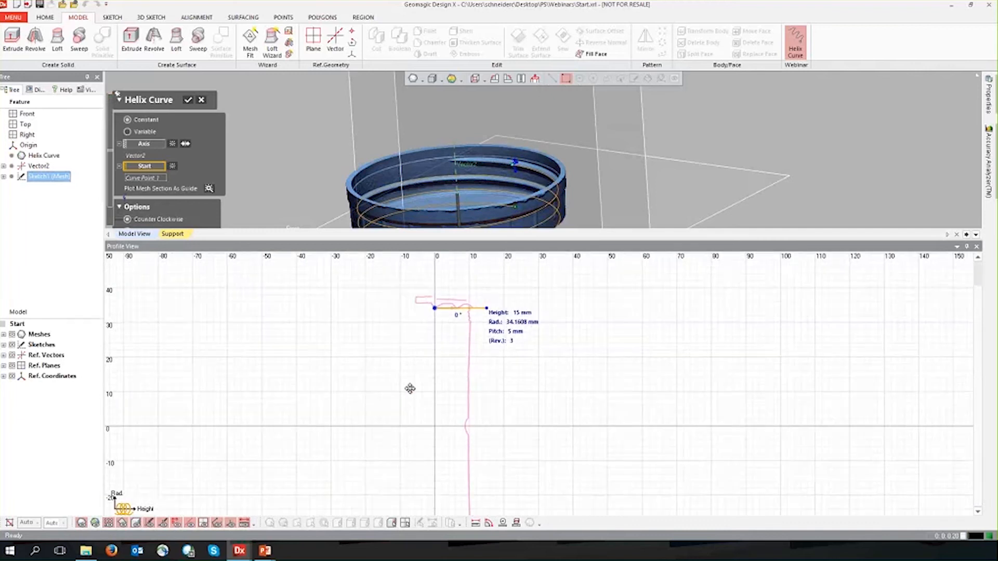
middle_click_drag(340, 429, 344, 423)
middle_click_drag(341, 416, 342, 421)
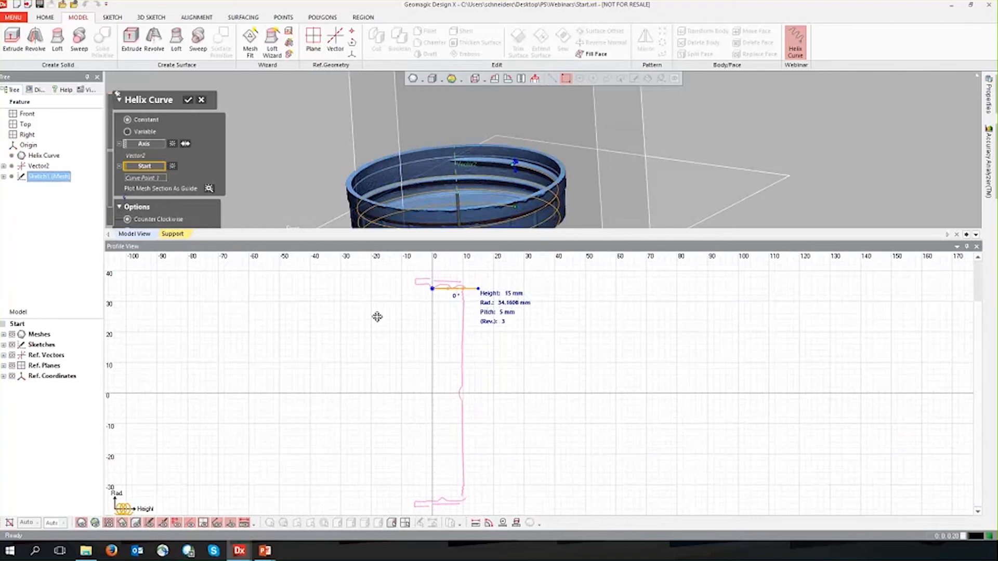
middle_click_drag(377, 316, 363, 383)
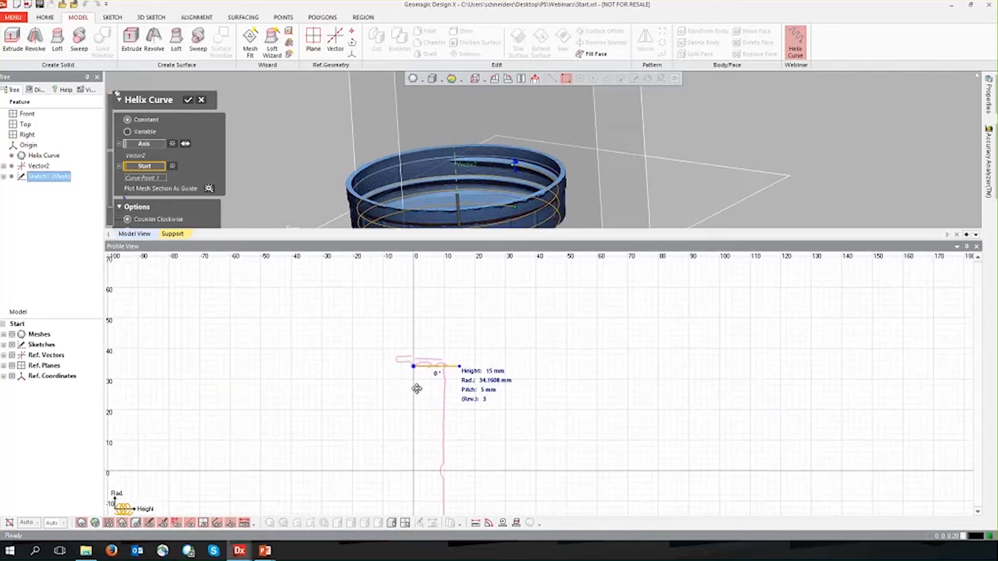
scroll(422, 380, "up", 2)
scroll(422, 380, "up", 5)
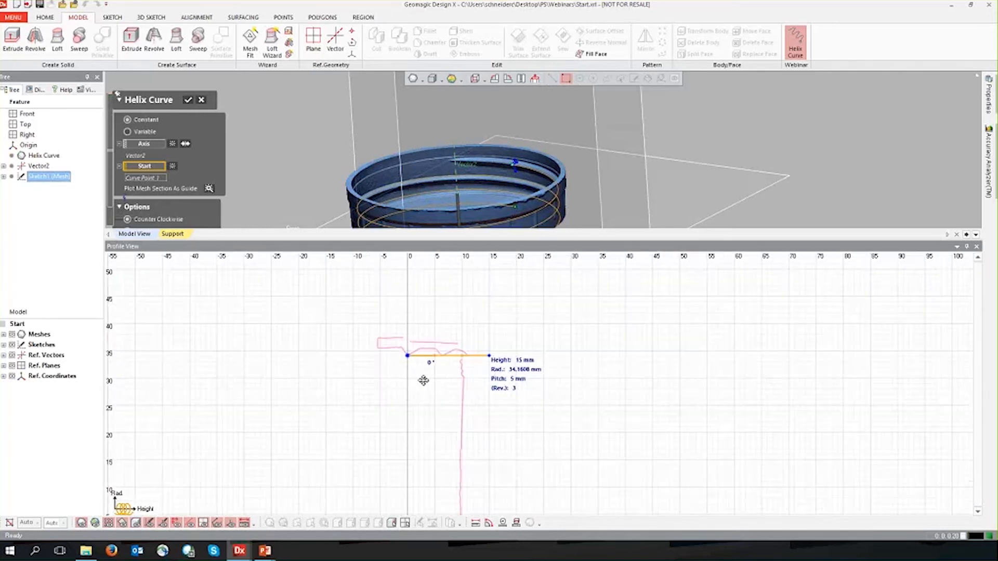
middle_click_drag(430, 343, 446, 384)
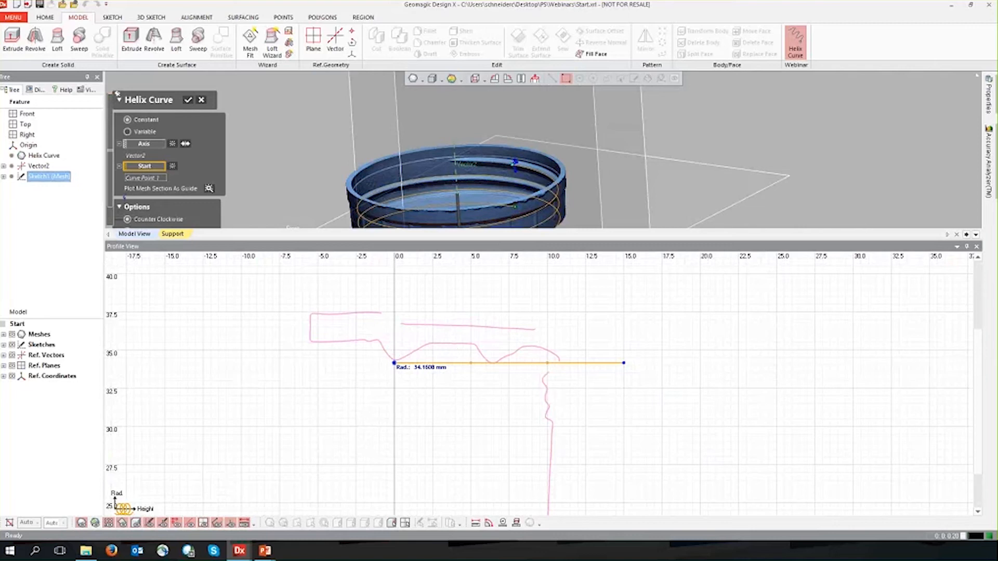
middle_click_drag(551, 301, 593, 352)
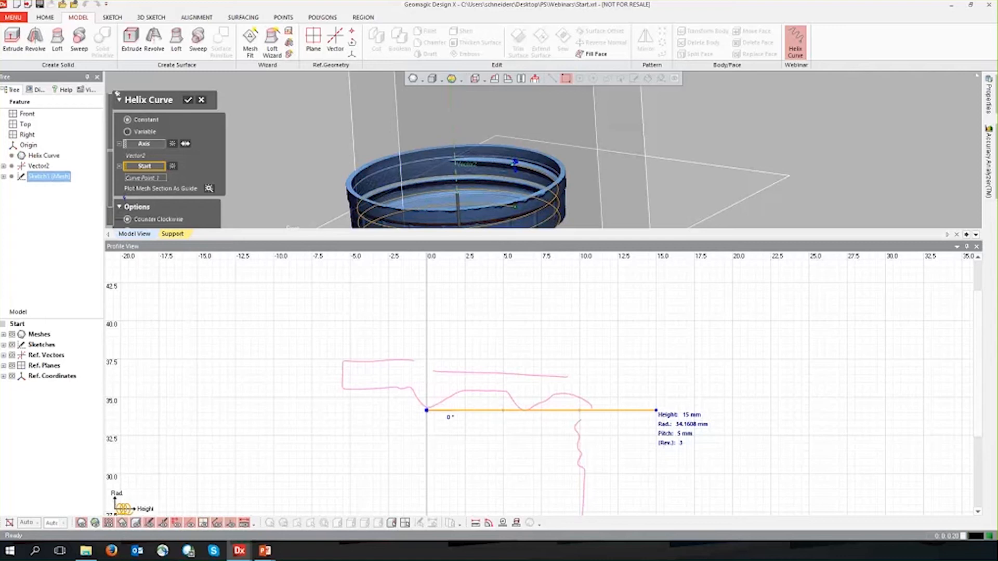
scroll(530, 430, "up", 5)
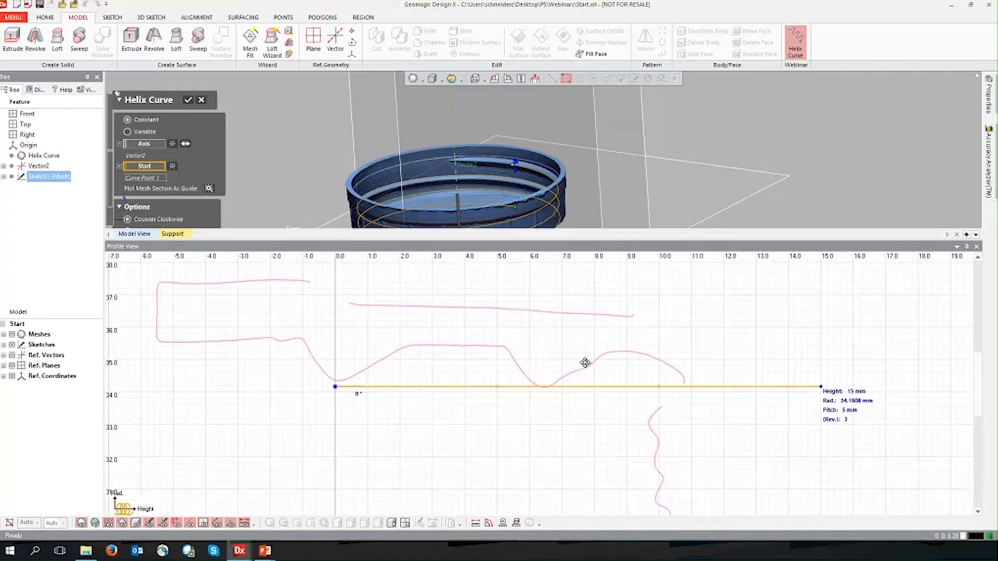
scroll(341, 455, "down", 5)
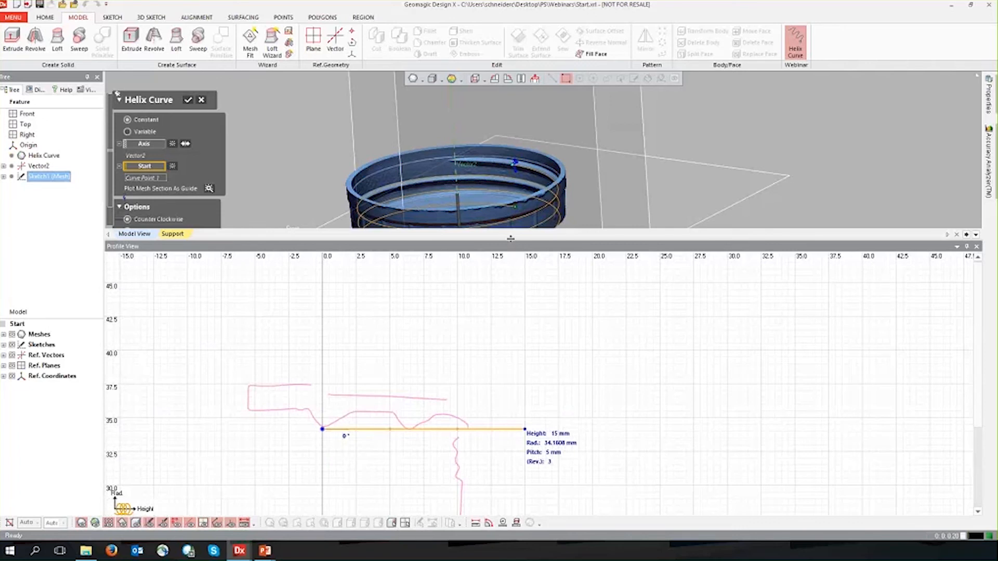
Rebalance the model and profile areas and examine the helix preview against the lid from several angles.
left_click_drag(506, 240, 505, 396)
right_click_drag(452, 381, 598, 240, "ctrl")
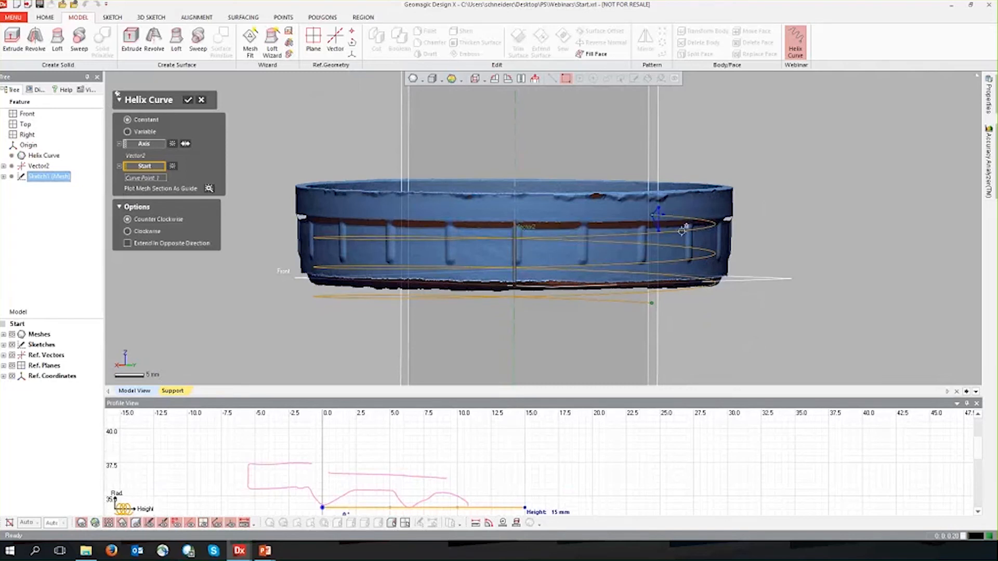
right_click_drag(530, 214, 454, 261)
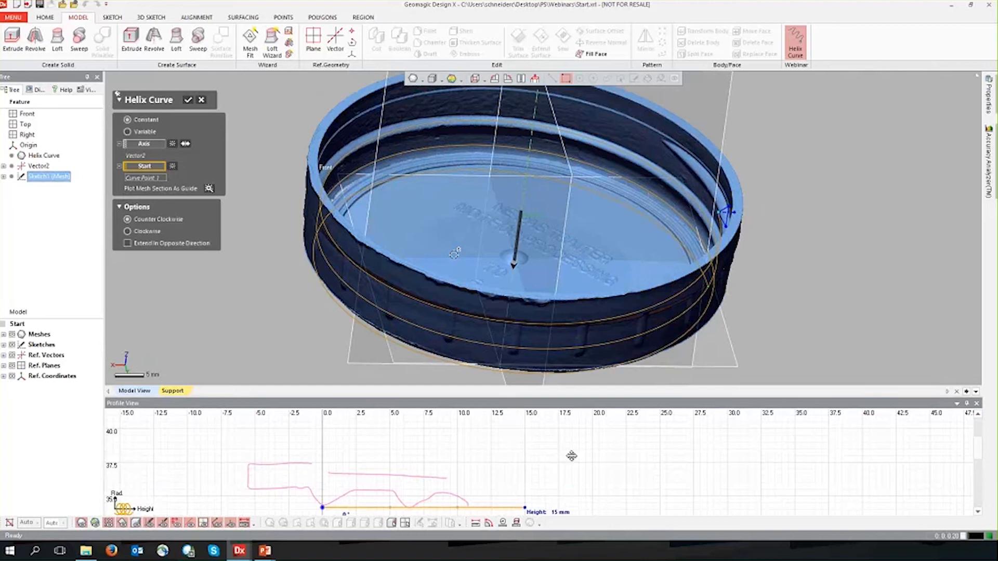
left_click_drag(581, 397, 581, 325)
left_click_drag(712, 382, 716, 382)
right_click_drag(716, 382, 732, 389)
right_click_drag(652, 284, 327, 252)
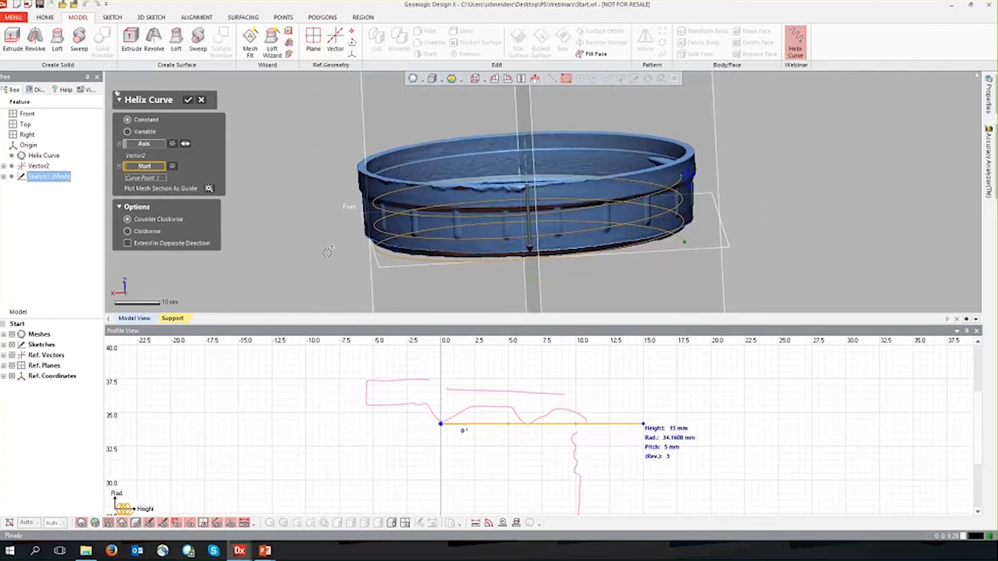
right_click_drag(318, 228, 365, 250)
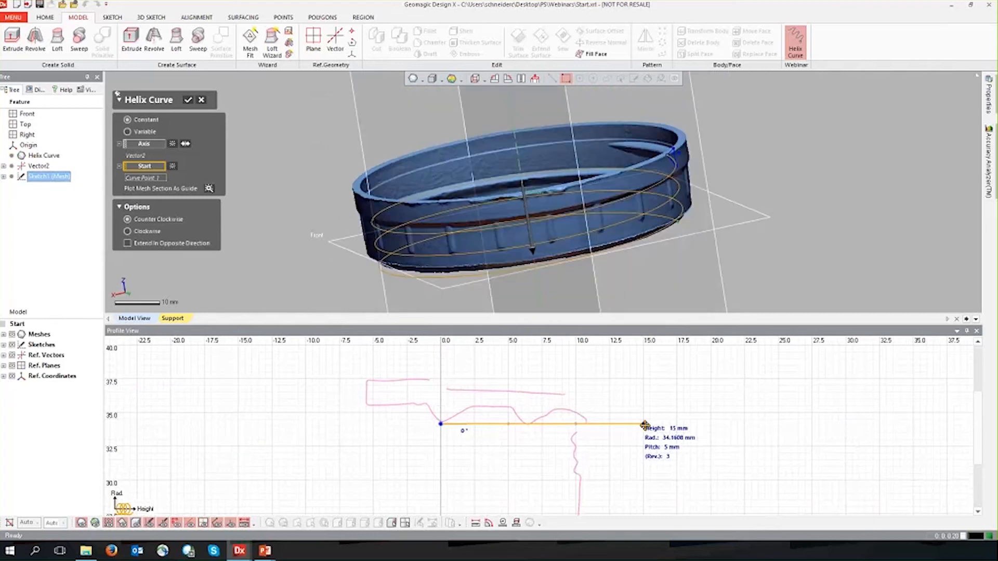
Raise the helix's end point in the profile to taper it outward to a radius of about 38.25 mm.
left_click_drag(644, 425, 643, 369)
right_click_drag(618, 249, 623, 302)
scroll(616, 311, "down", 3)
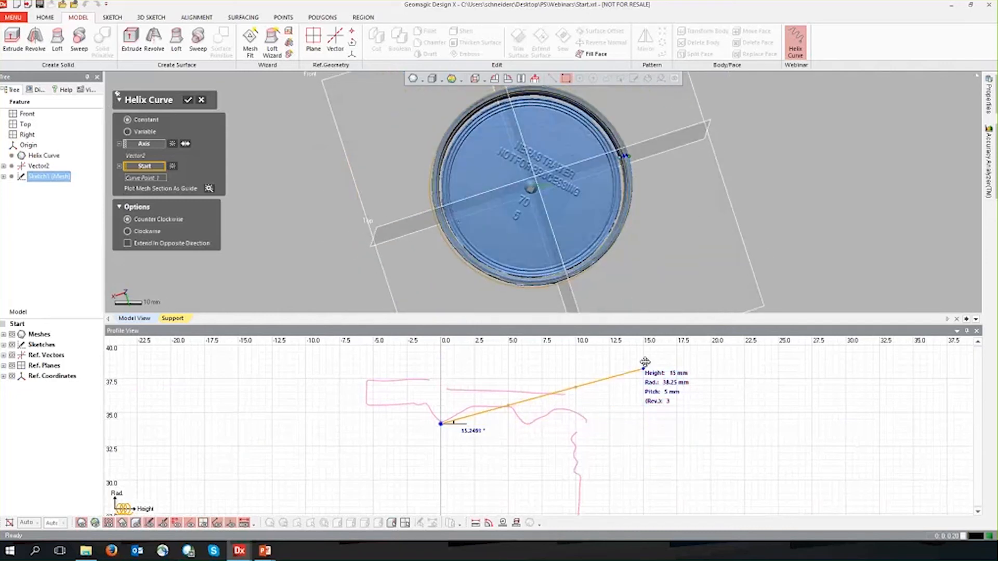
Try tapering the helix's end point inward to a radius of about 30.5 mm and outward to about 39.5 mm with the mesh hidden.
left_click_drag(642, 369, 633, 473)
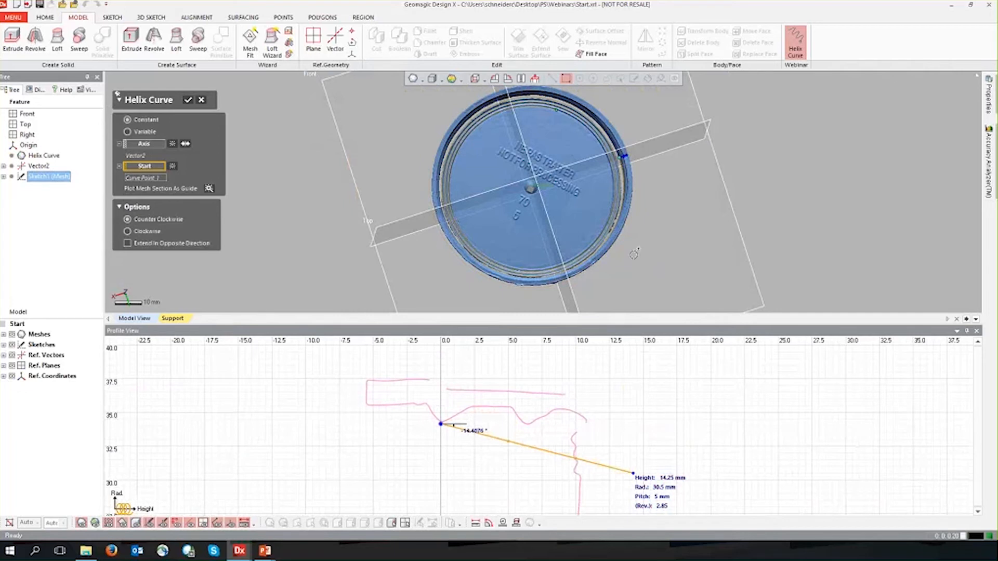
scroll(623, 161, "up", 5)
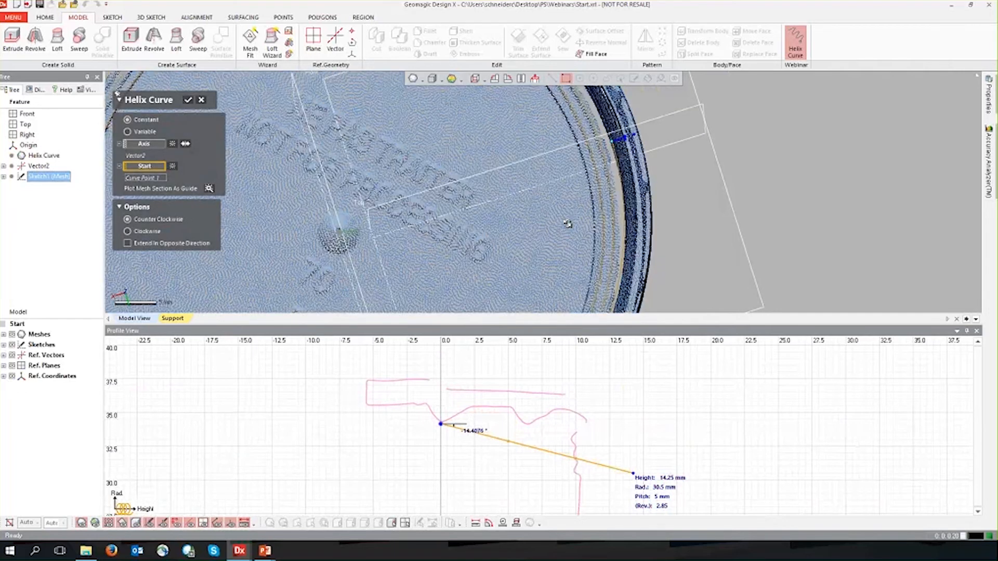
left_click(82, 523)
right_click_drag(577, 229, 563, 237)
left_click_drag(633, 473, 629, 352)
right_click_drag(334, 221, 548, 268)
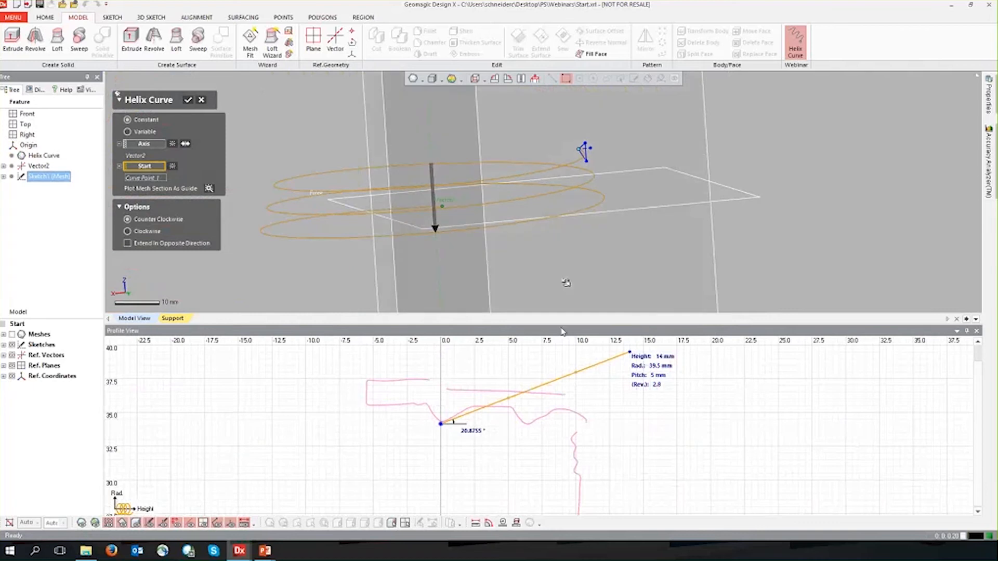
Move the helix's end point in the profile to a height of about 9 mm and a radius of about 34.25 mm.
left_click_drag(633, 350, 559, 426)
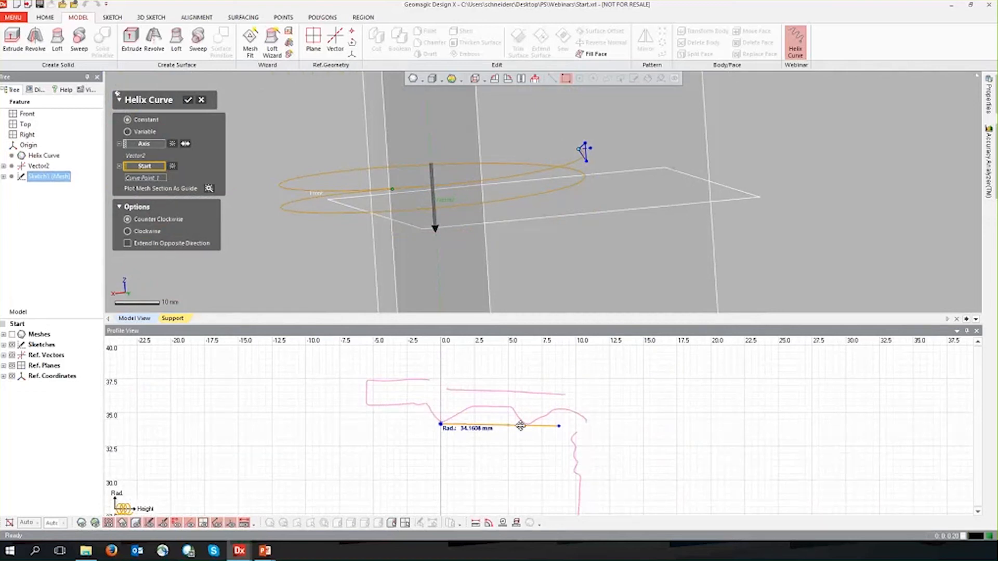
left_click(558, 426)
left_click_drag(558, 427, 562, 422)
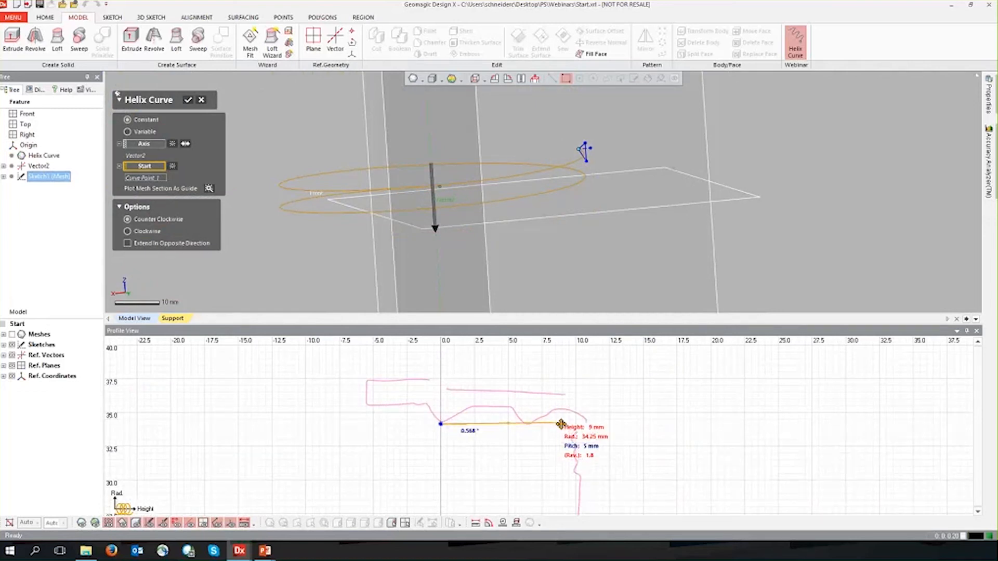
Examine the helix preview against the lid's internal thread from several angles, with the mesh shown and hidden.
left_click(81, 522)
right_click_drag(329, 260, 628, 165)
scroll(536, 207, "up", 5)
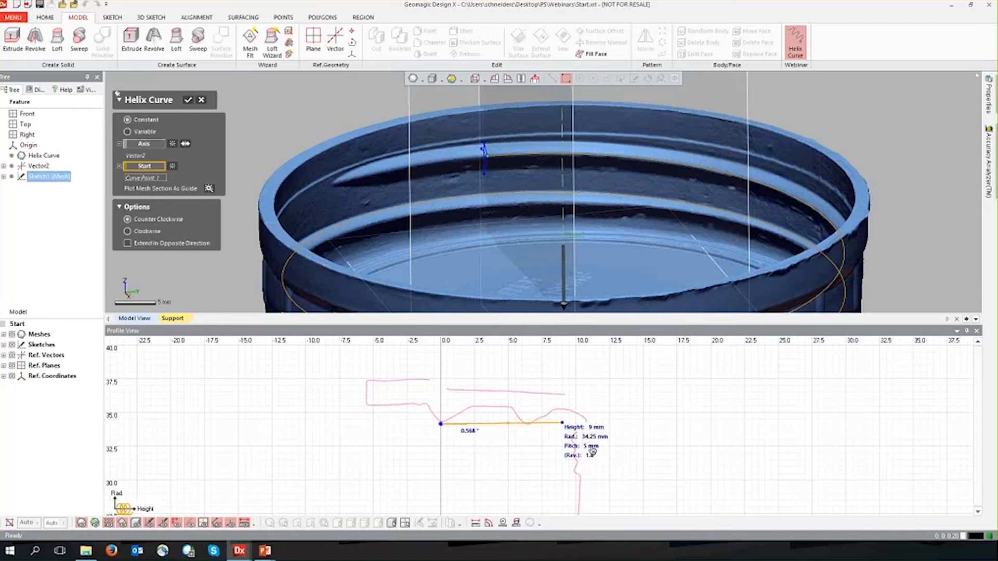
mouse_move(573, 247)
right_mouse_down()
mouse_move(543, 226)
mouse_move(829, 193)
mouse_move(811, 214)
mouse_move(432, 189)
mouse_move(941, 232)
mouse_move(519, 223)
mouse_move(415, 229)
mouse_move(390, 243)
right_mouse_up()
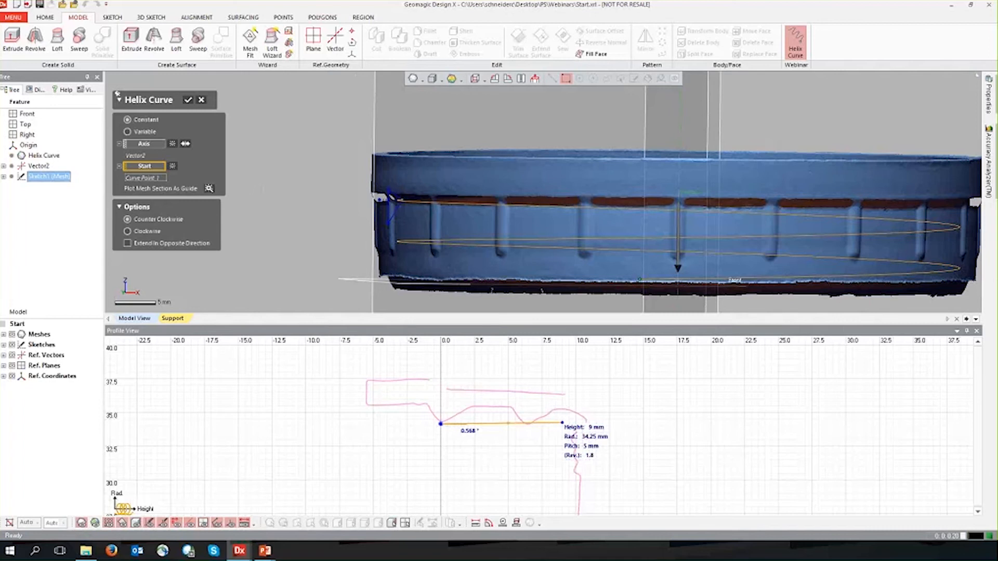
left_click(81, 523)
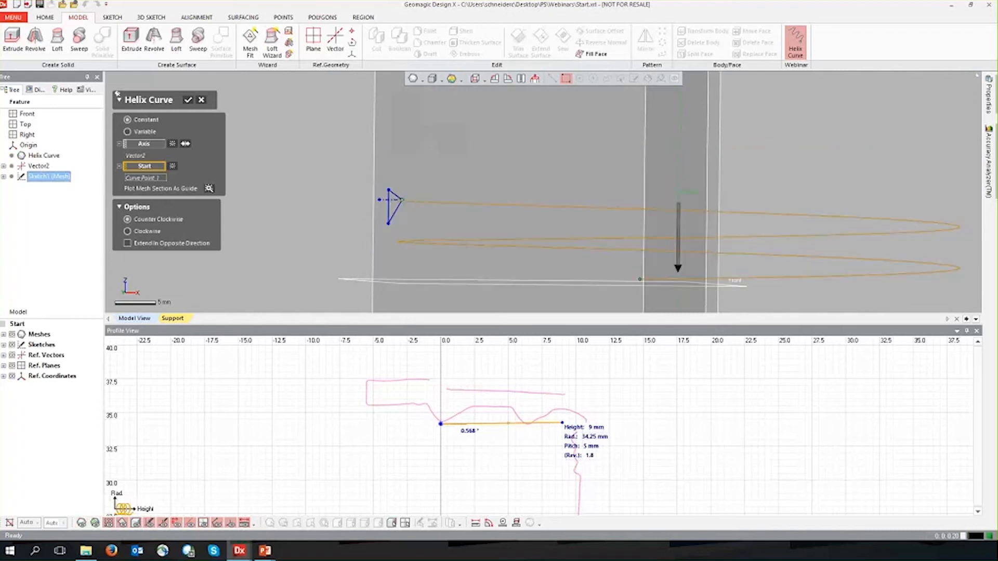
right_click_drag(318, 224, 326, 237)
right_click_drag(811, 196, 812, 188)
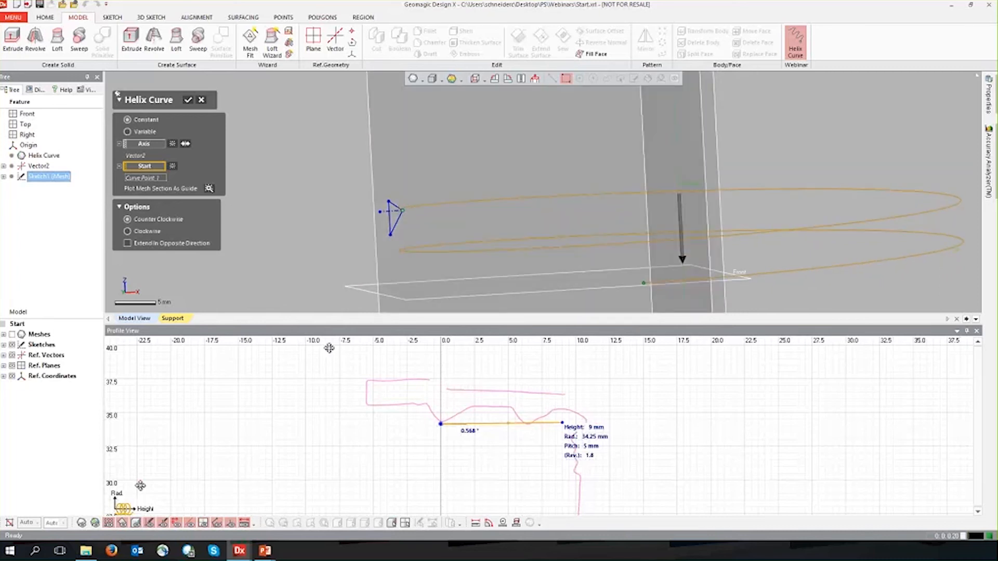
left_click(95, 523)
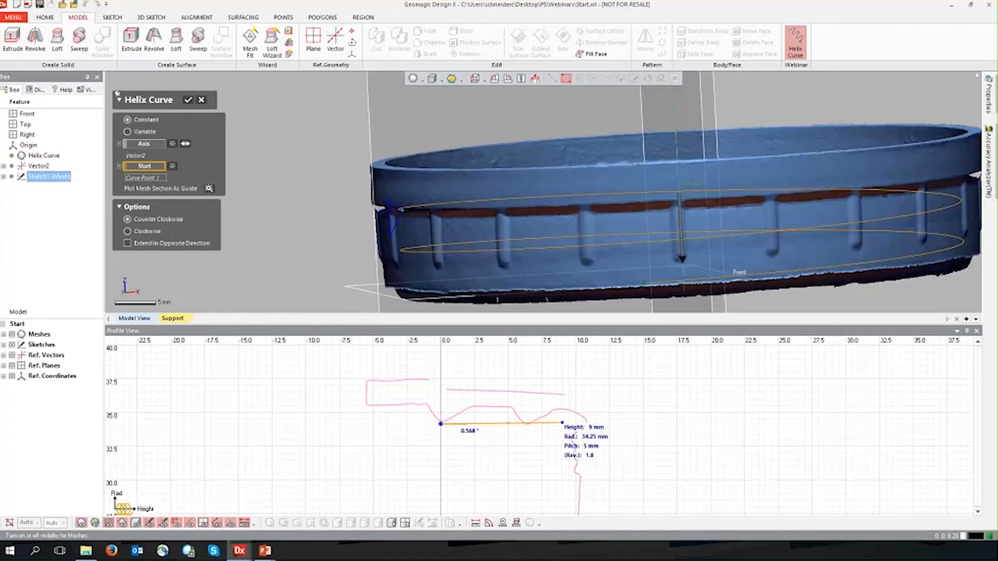
scroll(586, 248, "down", 3)
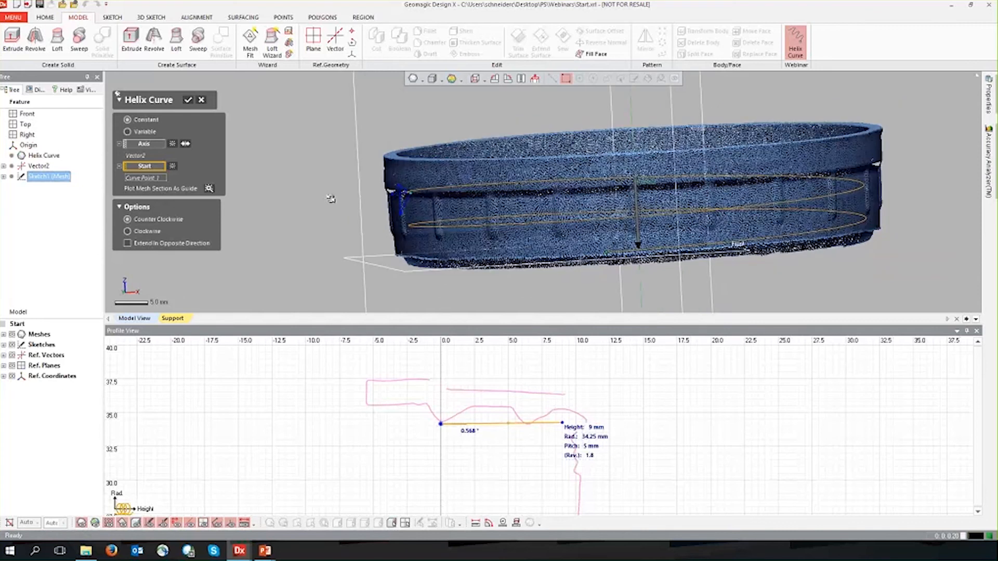
right_click_drag(679, 208, 711, 192)
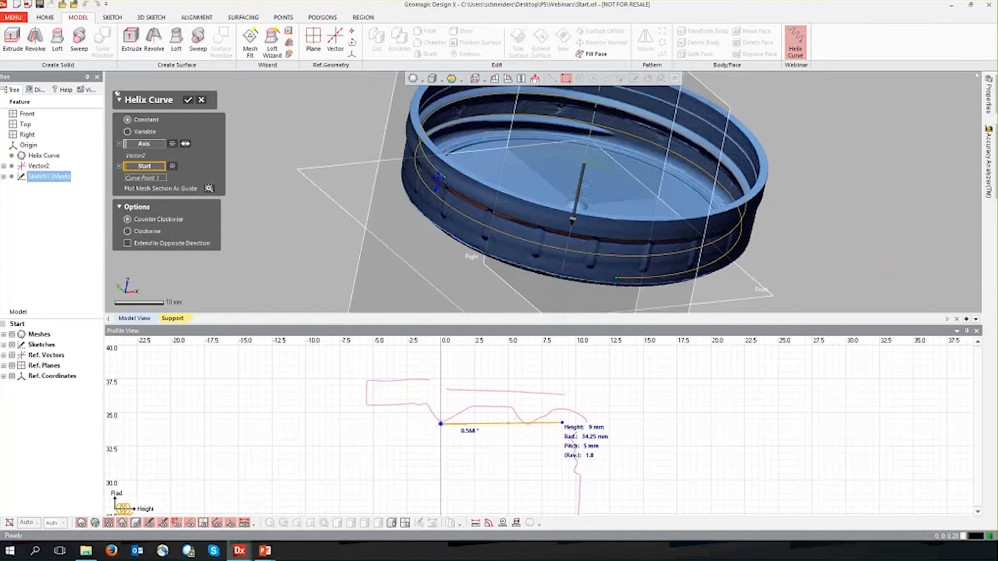
left_click(599, 455)
right_click_drag(344, 244, 361, 288)
right_click_drag(566, 229, 626, 161)
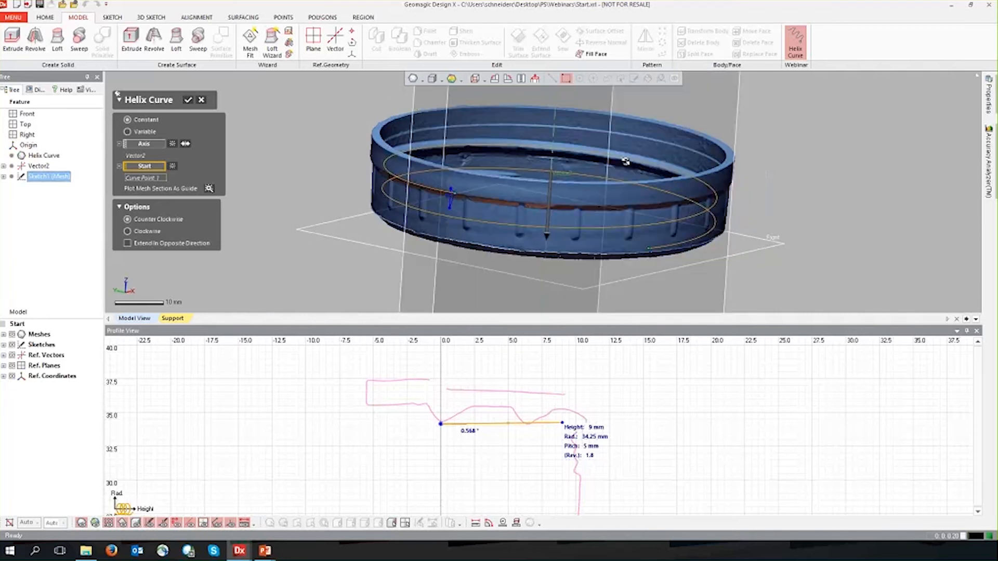
scroll(628, 164, "up", 3)
scroll(628, 164, "up", 3)
right_click_drag(390, 229, 518, 241, "ctrl")
scroll(518, 242, "down", 3)
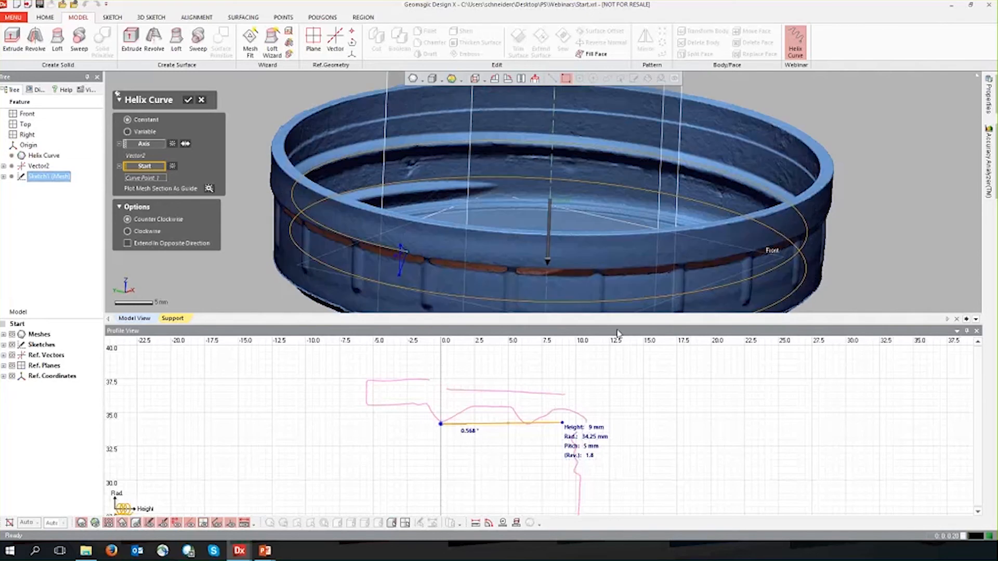
Set the helix's height to 9.5 mm in the profile.
double_click(593, 429)
left_click_drag(601, 429, 637, 428)
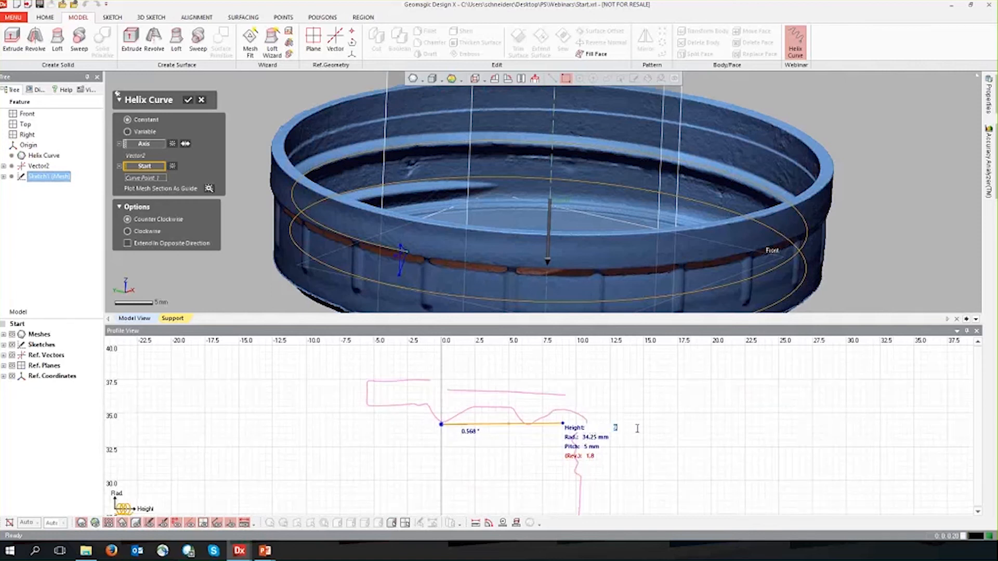
type("9.5")
key("Return")
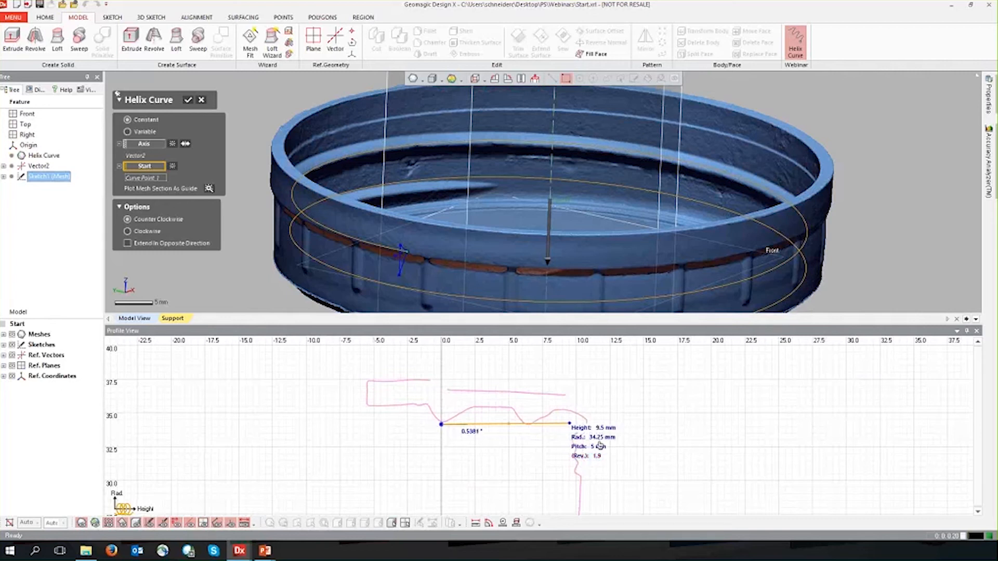
Set the helix's pitch to 6.5 mm in the profile.
right_click_drag(479, 272, 509, 231)
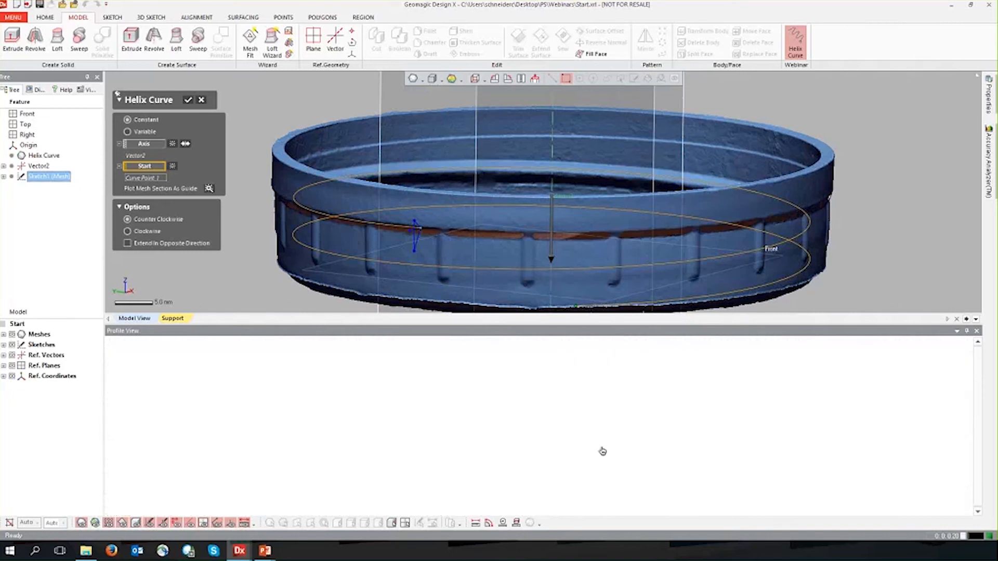
double_click(600, 447)
left_click_drag(608, 447, 637, 449)
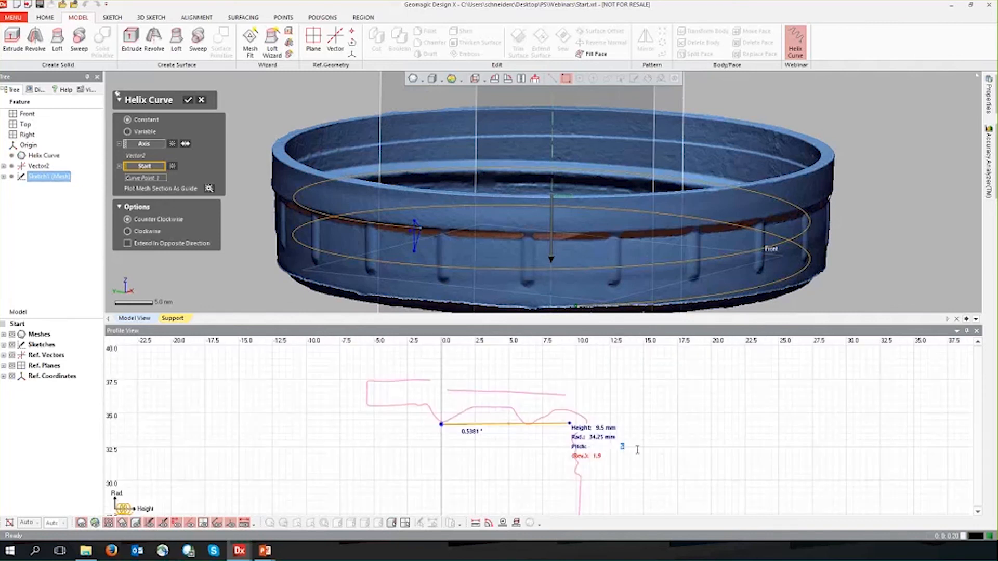
type("6.5")
key("Return")
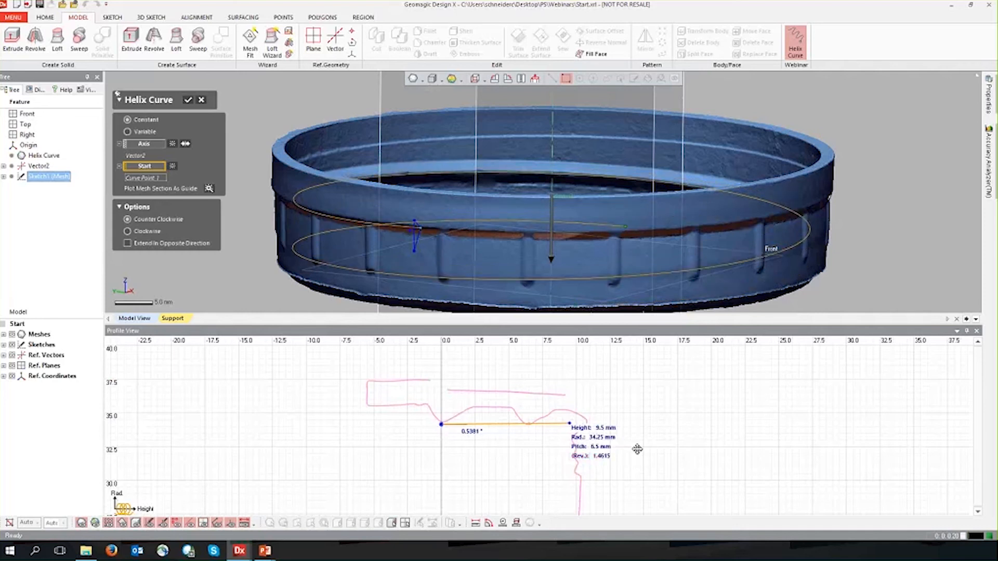
double_click(602, 446)
key("Return")
Check the helix preview along the lid's internal thread and create the helix curve.
scroll(515, 262, "up", 10)
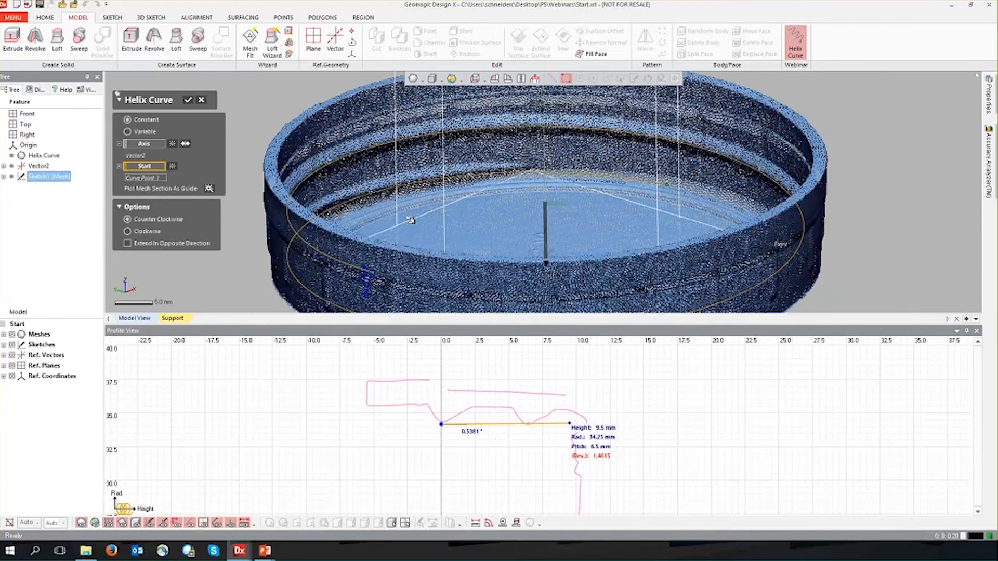
mouse_move(515, 262)
right_mouse_down()
mouse_move(429, 216)
mouse_move(430, 291)
right_mouse_up()
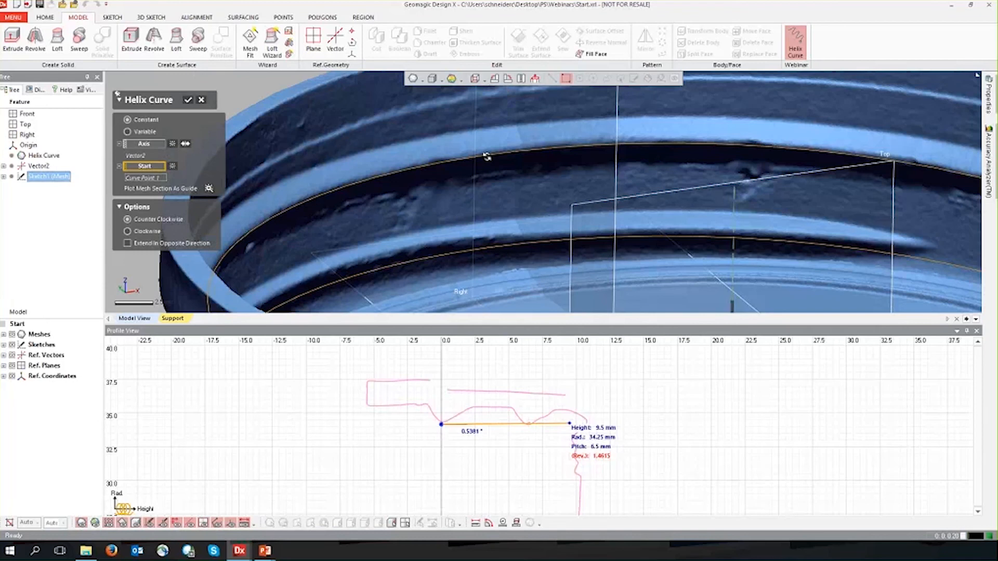
right_click_drag(659, 143, 633, 185)
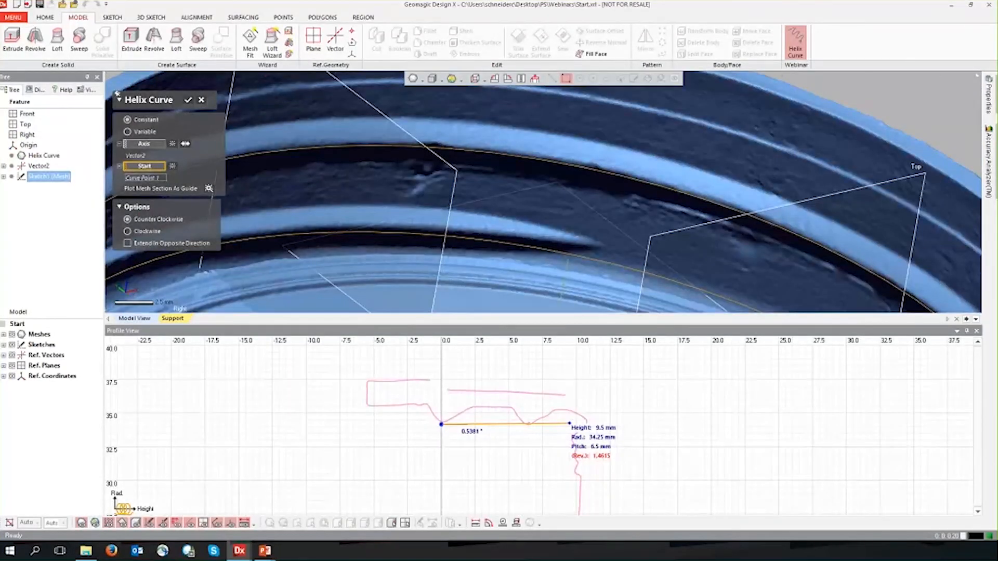
scroll(632, 185, "down", 4)
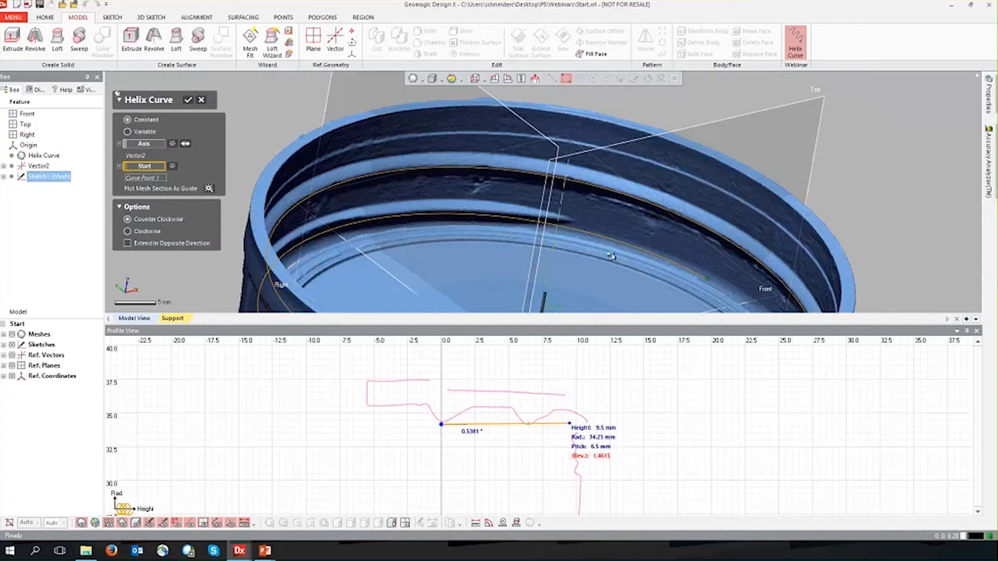
mouse_move(611, 256)
right_mouse_down()
mouse_move(679, 252)
mouse_move(673, 214)
right_mouse_up()
right_click_drag(605, 198, 623, 215)
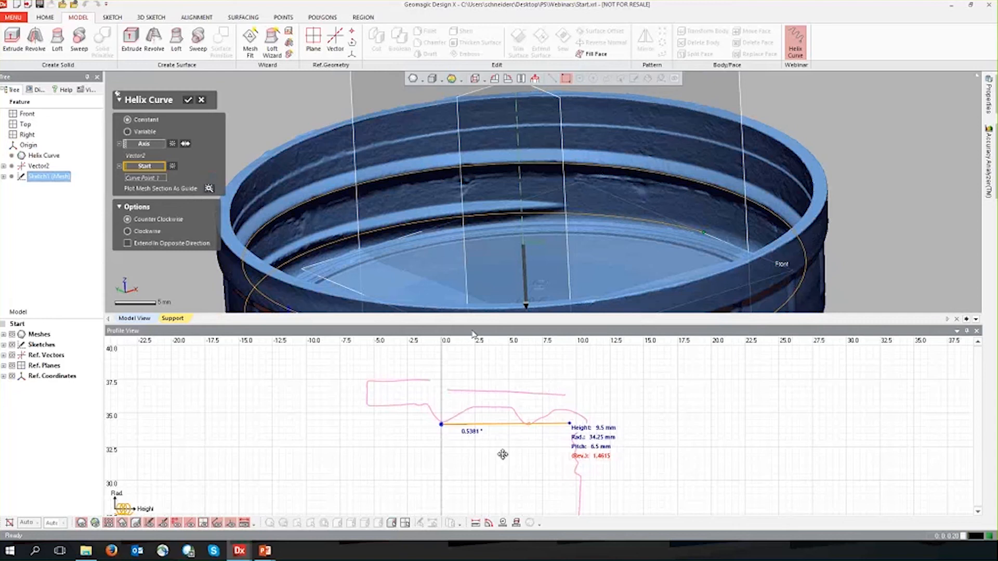
left_click(188, 100)
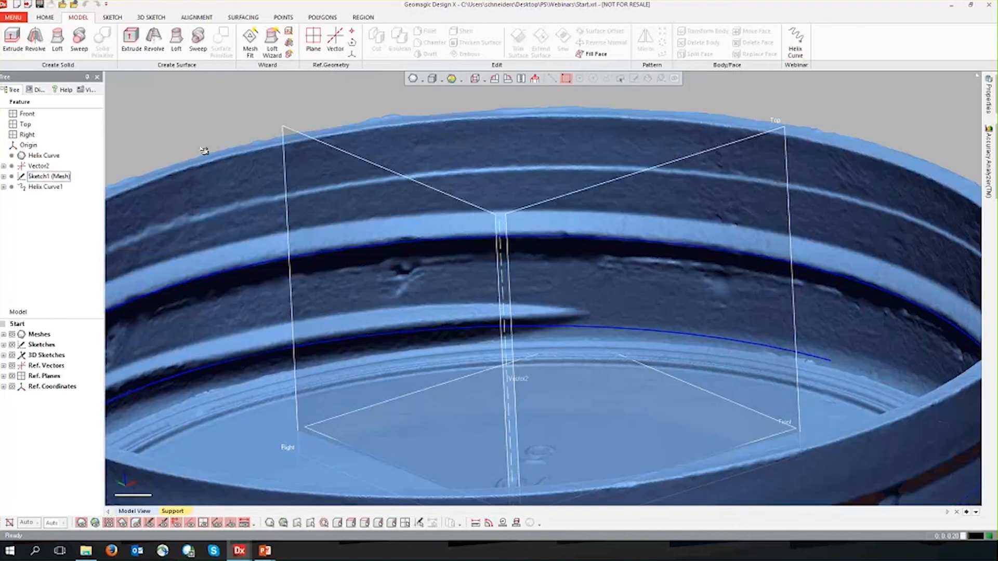
Inspect the finished helix curve alone with the mesh hidden, and again against the lid with the mesh shown.
scroll(412, 270, "down", 5)
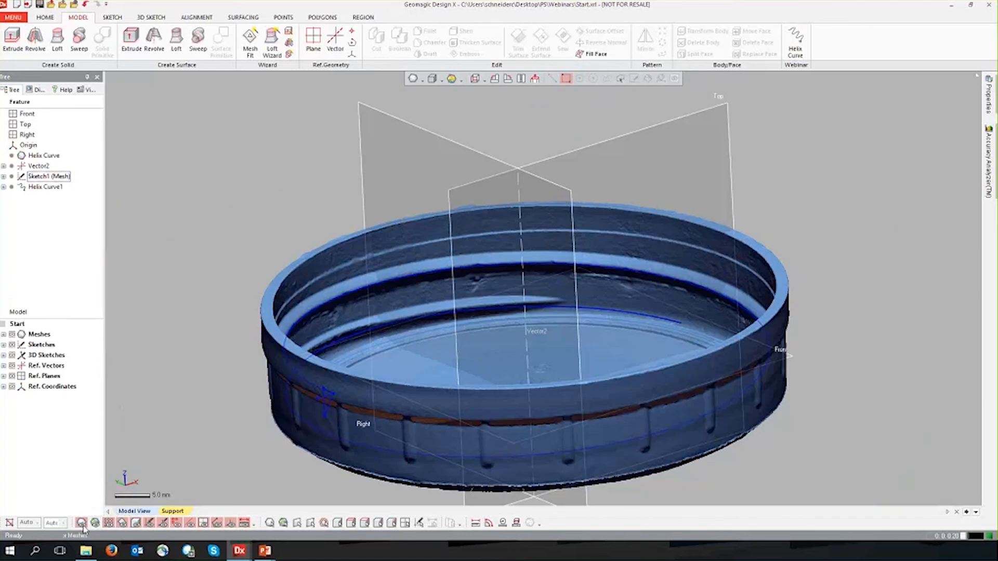
left_click(82, 524)
right_click_drag(260, 411, 271, 353)
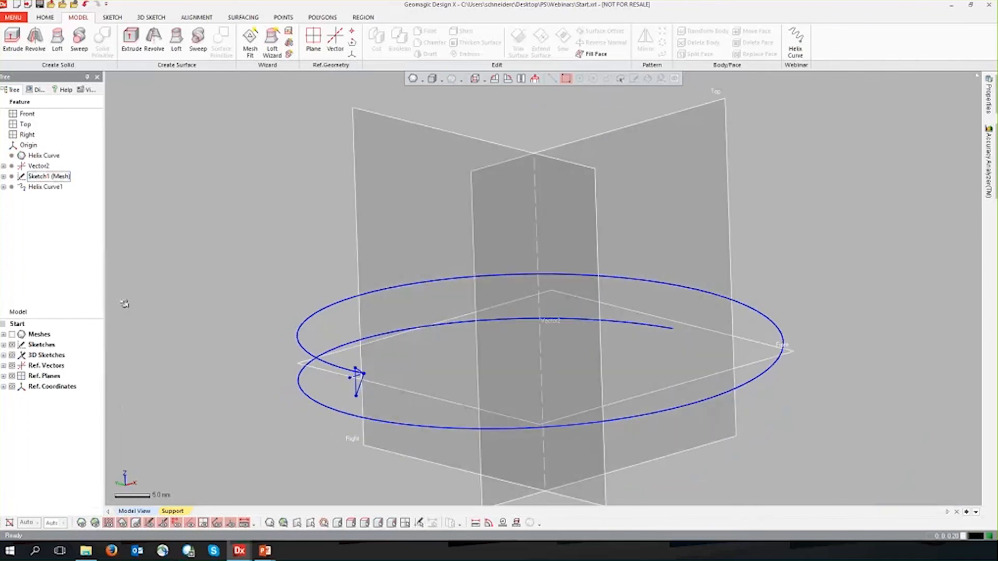
left_click(44, 186)
left_click(46, 187)
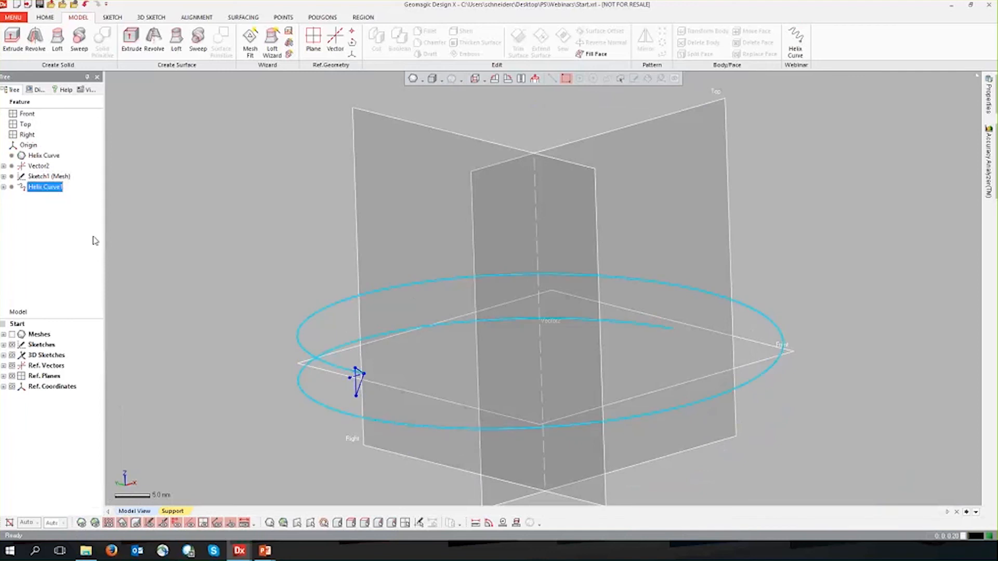
left_click(147, 430)
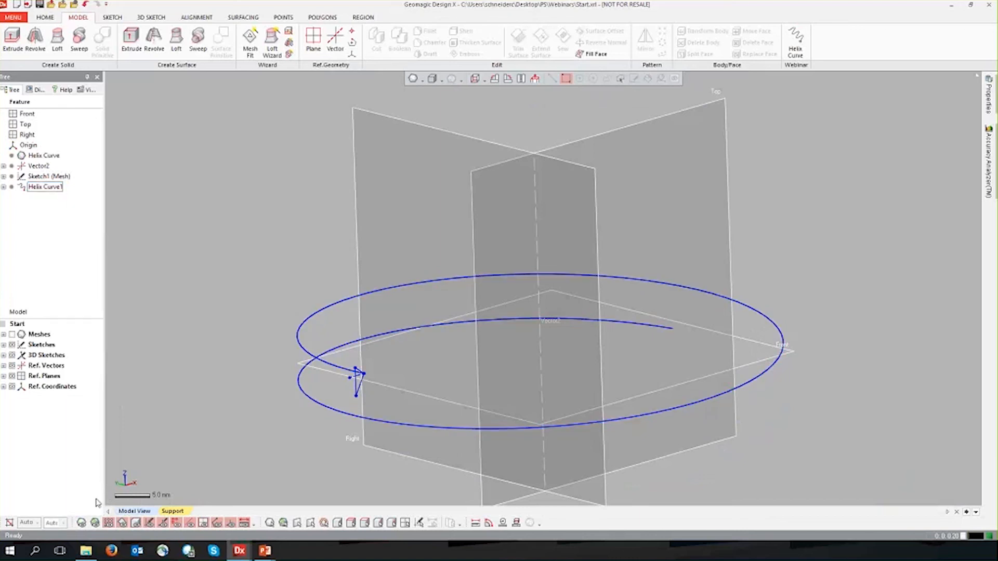
left_click(81, 523)
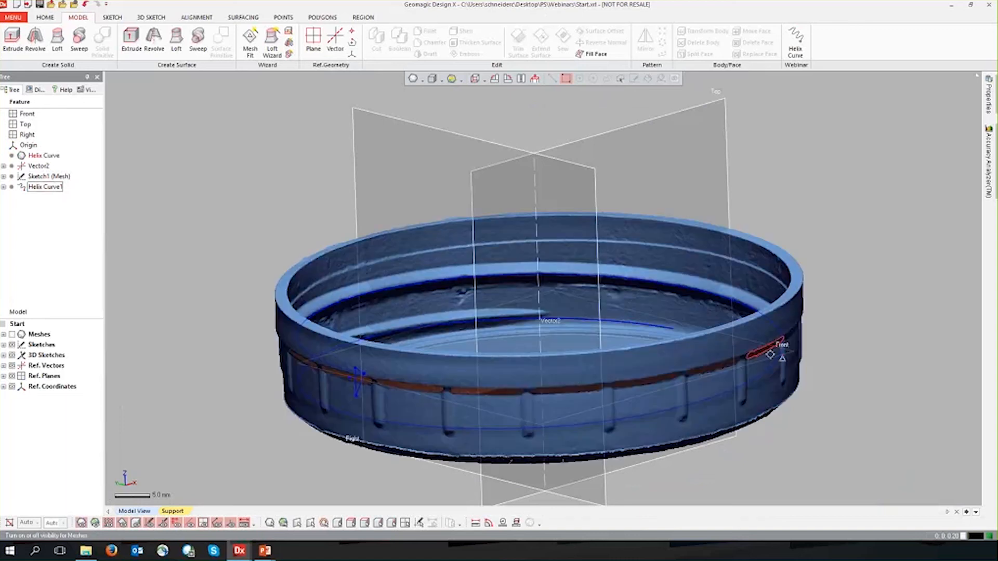
right_click_drag(807, 316, 281, 299)
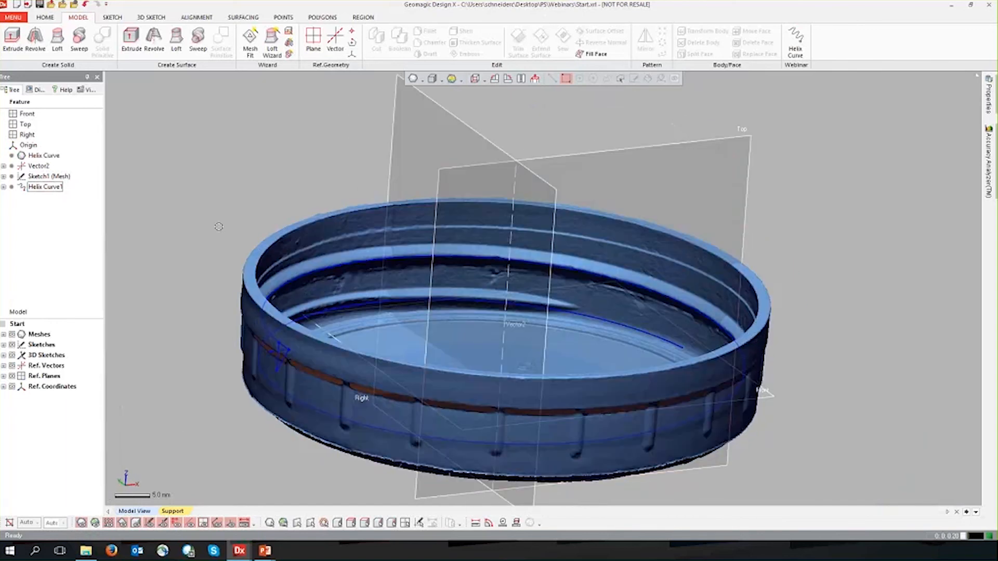
left_click(78, 35)
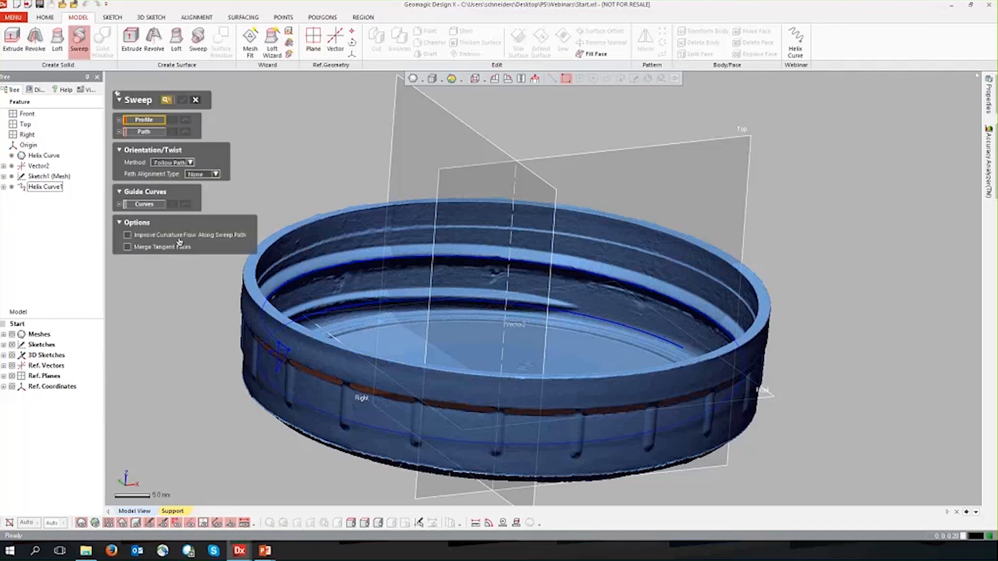
left_click(49, 177)
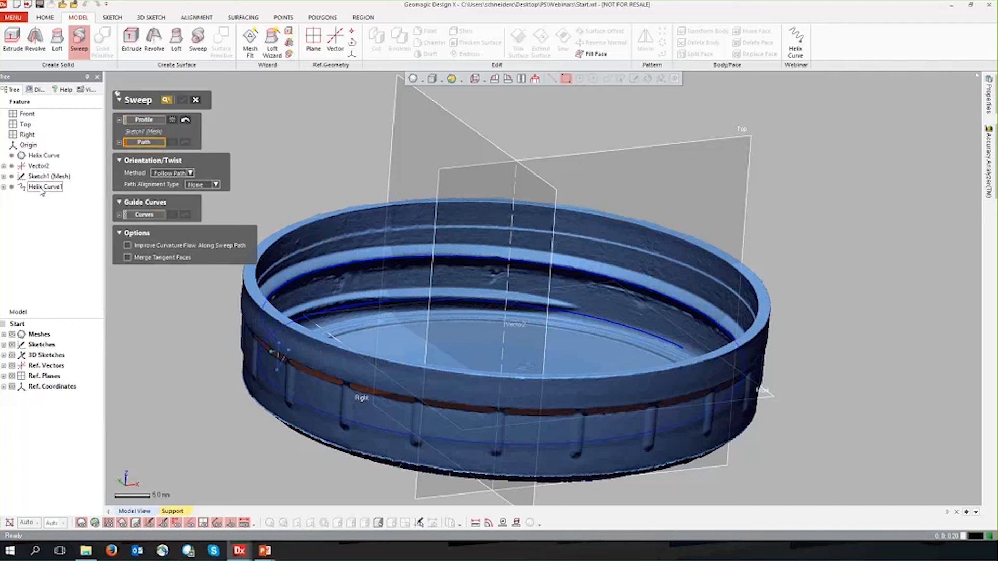
left_click(196, 101)
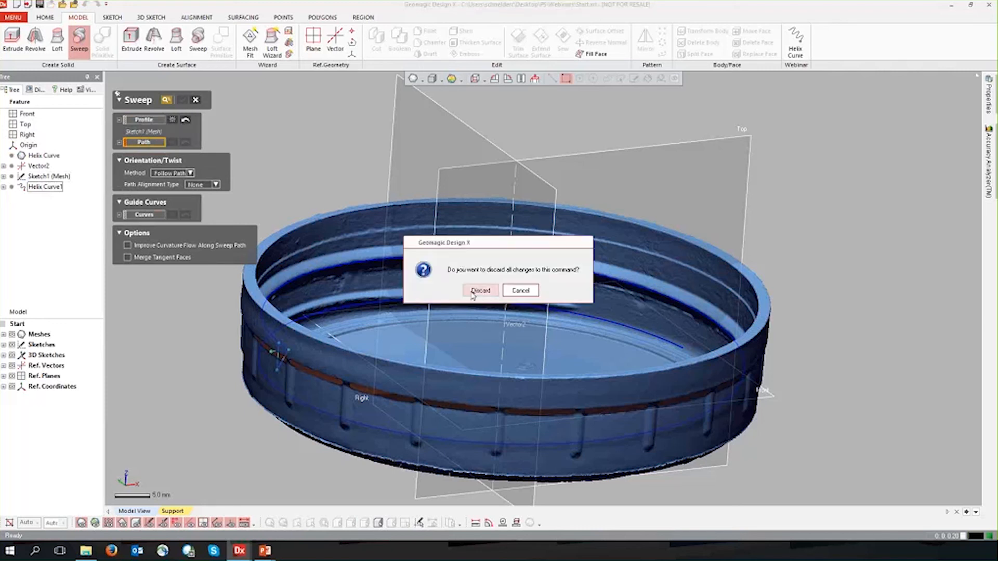
key("Return")
Sweep the Sketch1 (Mesh) thread profile as a solid along the Helix Curve1 path.
left_click(79, 36)
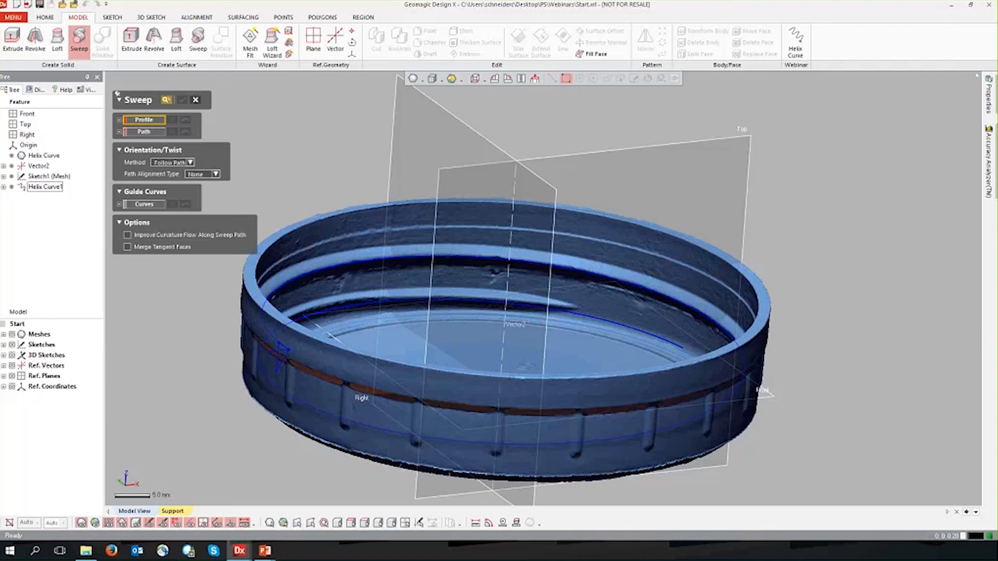
left_click(49, 176)
left_click(139, 143)
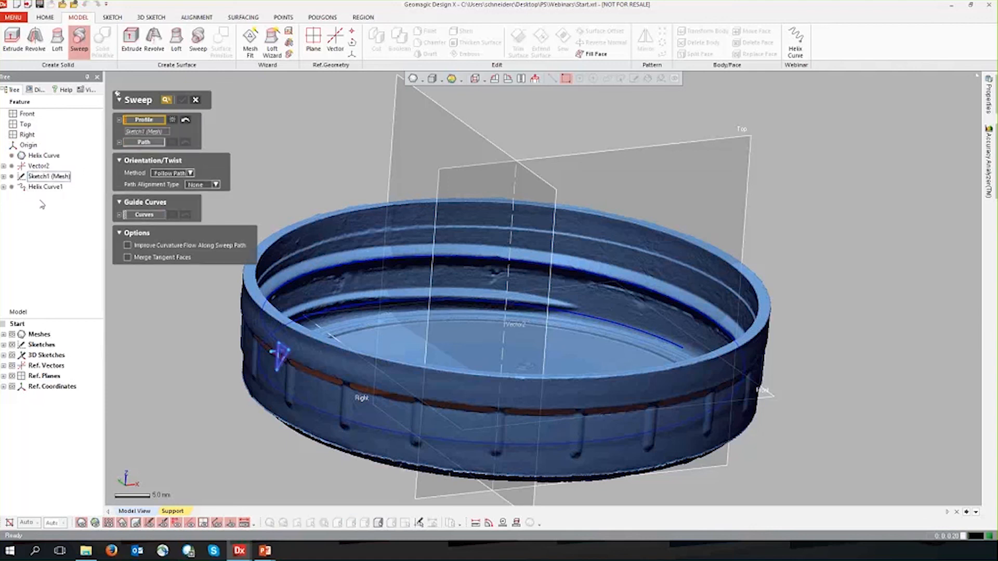
left_click(37, 188)
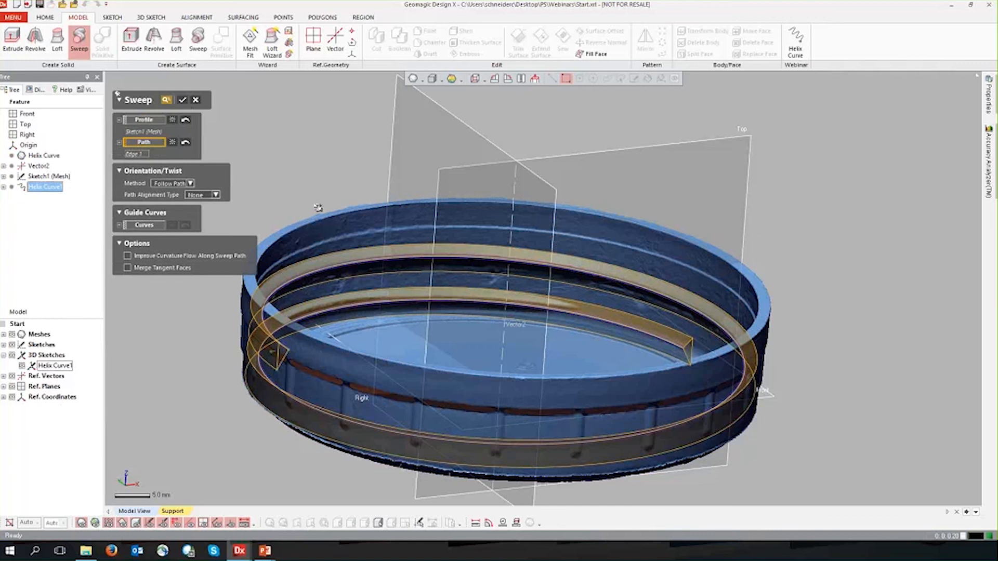
left_click(185, 103)
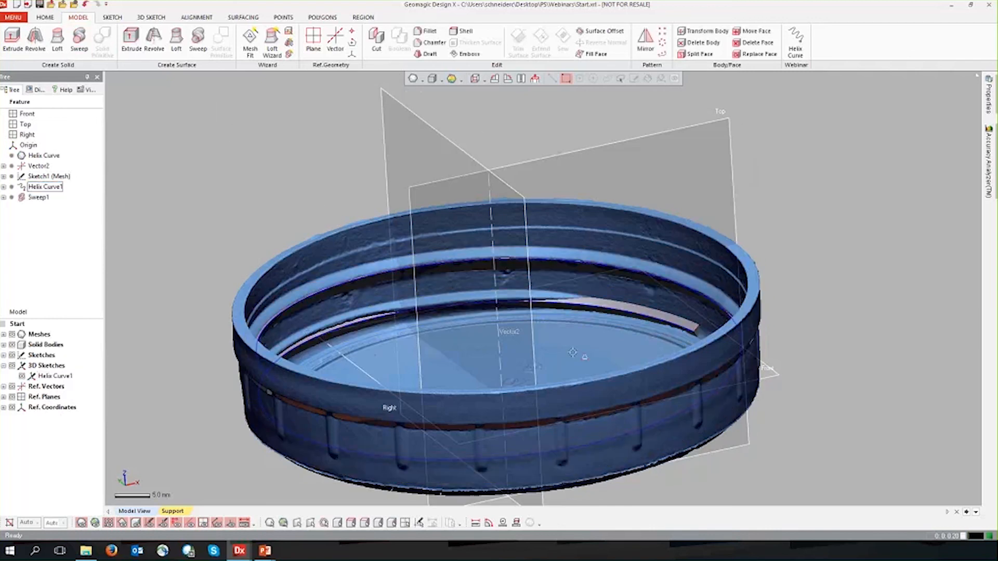
Examine the swept thread alone with the mesh hidden, and again against the lid with the mesh shown.
left_click(84, 525)
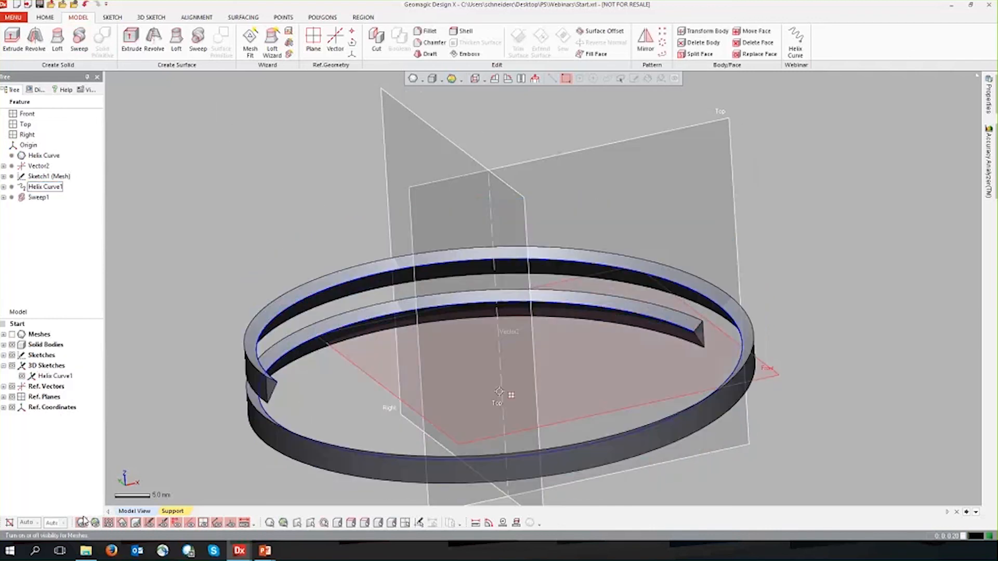
right_click_drag(486, 450, 514, 413)
right_click_drag(253, 316, 305, 357)
left_click(84, 524)
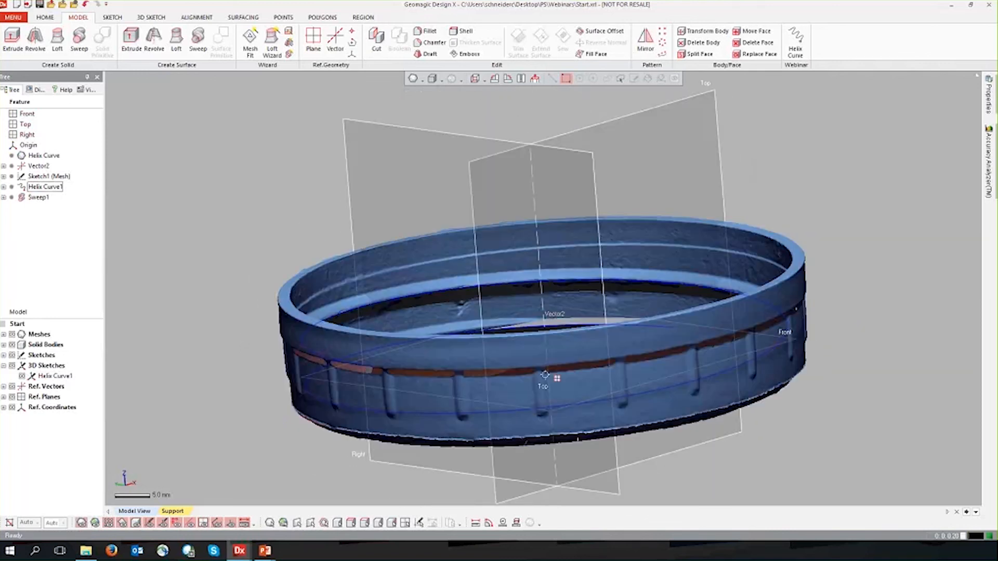
right_click_drag(623, 326, 472, 120)
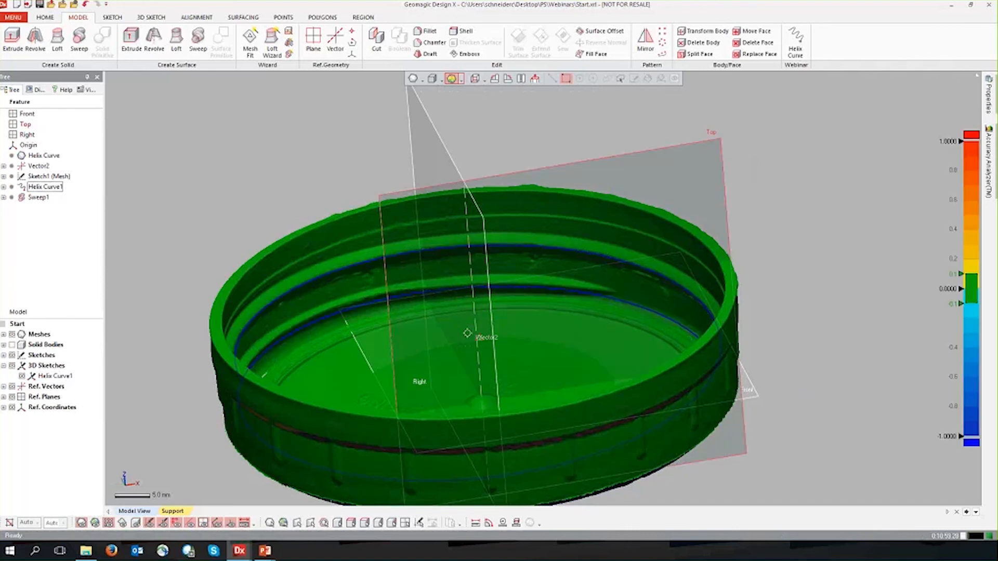
Set the tolerance of the deviation color scale to 0.5.
right_click_drag(275, 366, 289, 333)
double_click(952, 275)
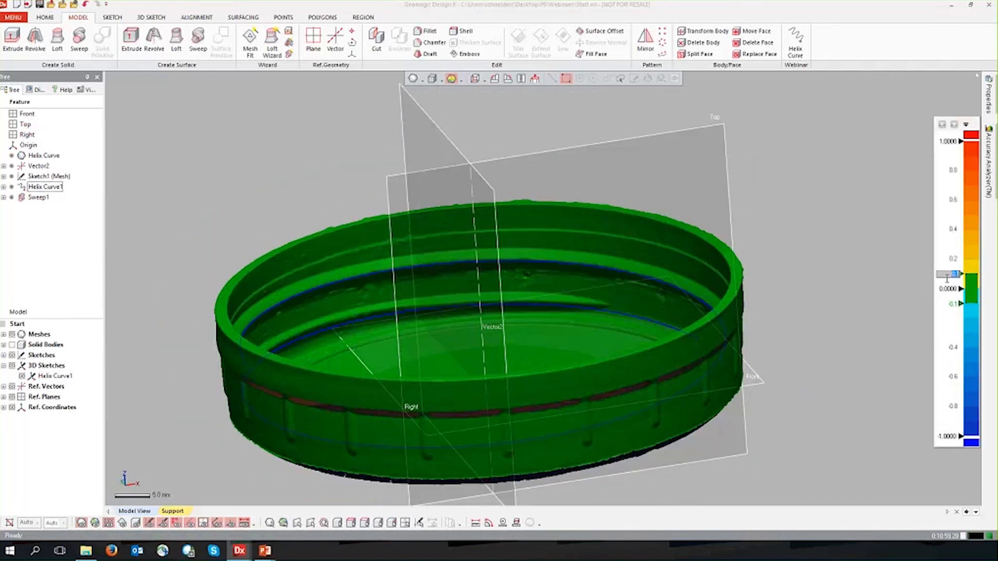
key("BackSpace")
type("0.5")
key("Return")
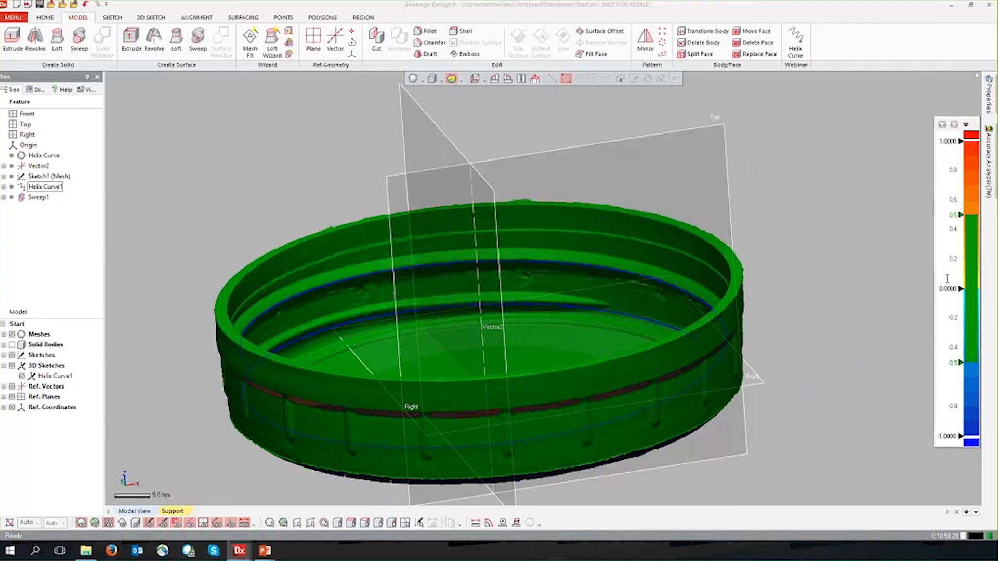
Set the tolerance of the deviation color scale to 0.05 and inspect the color map inside the lid.
double_click(956, 216)
type("0.05")
key("Return")
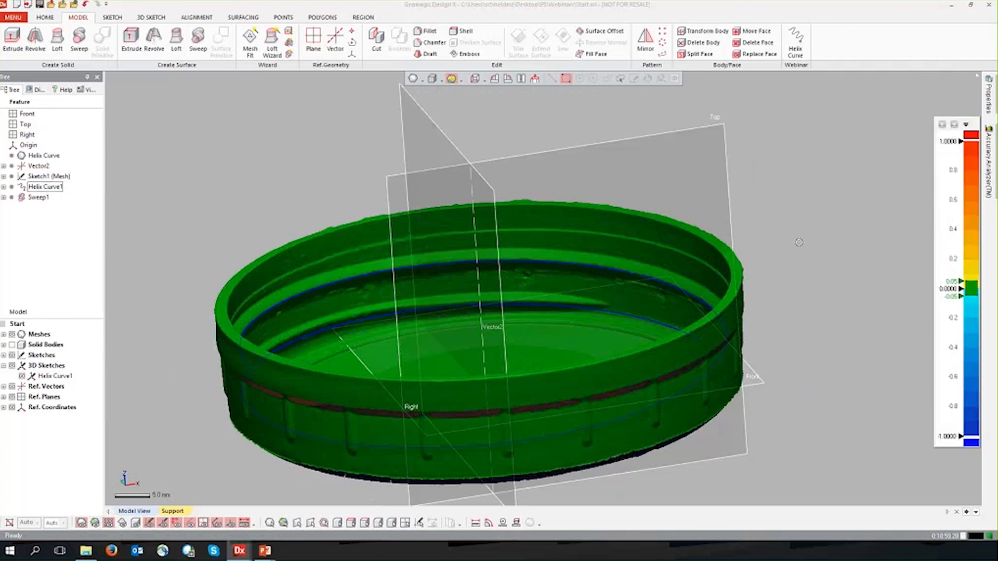
right_click_drag(660, 294, 426, 461)
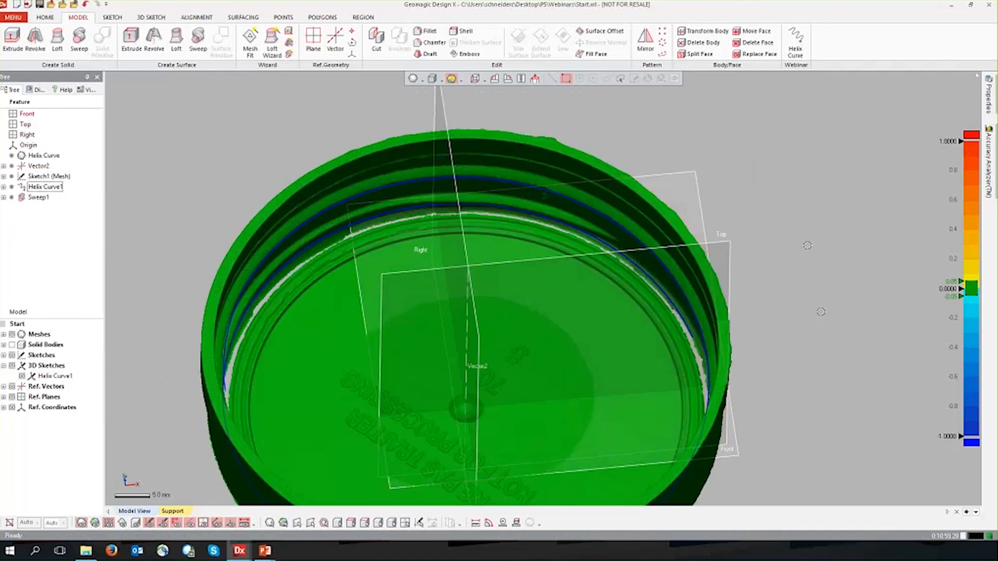
right_click_drag(737, 352, 223, 229)
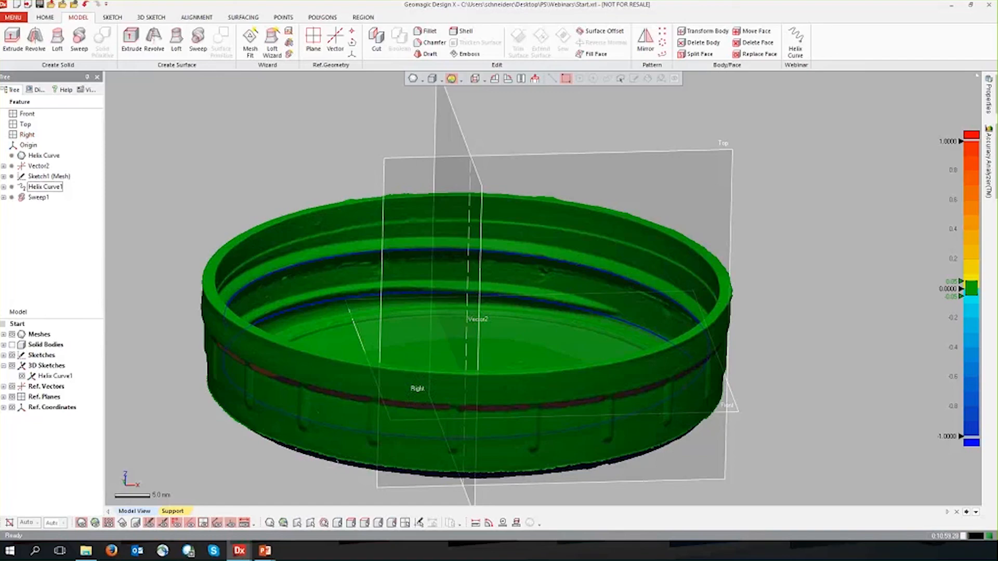
Switch to the finished lid model in Sweep.xrl and examine the thread's runout close up with the mesh overlaid.
key("super+Tab")
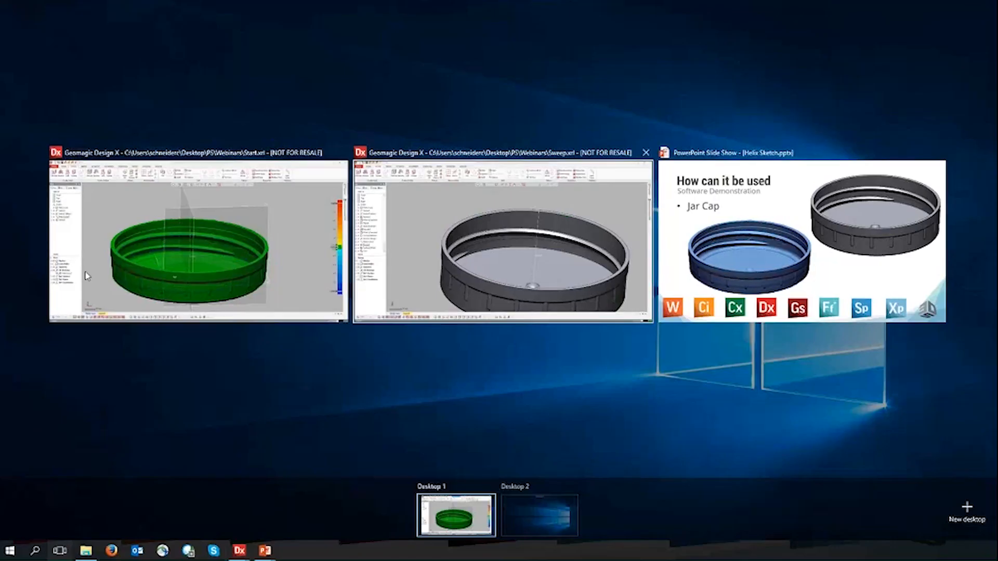
left_click(504, 252)
right_click_drag(694, 349, 503, 244)
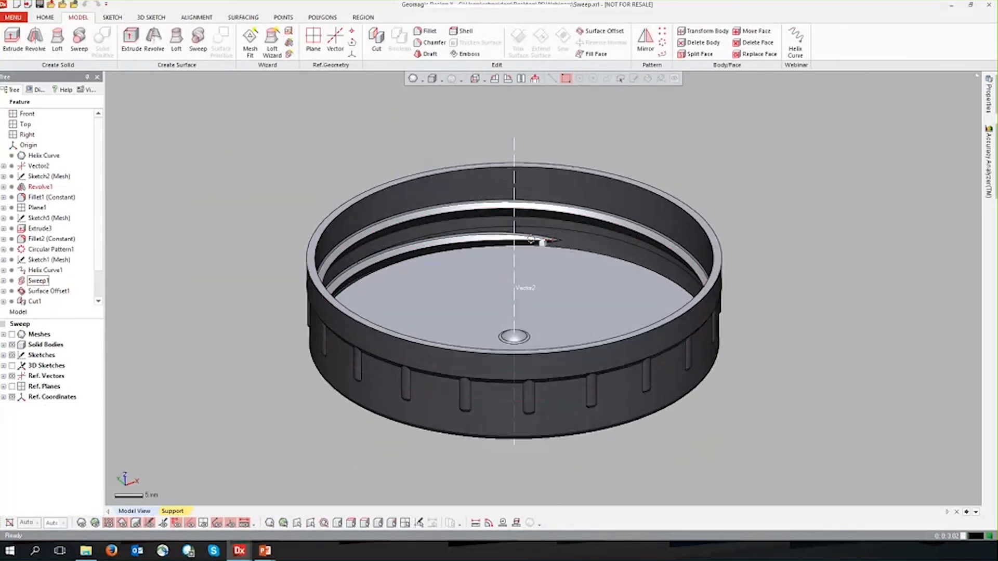
scroll(504, 242, "up", 5)
left_click(477, 267)
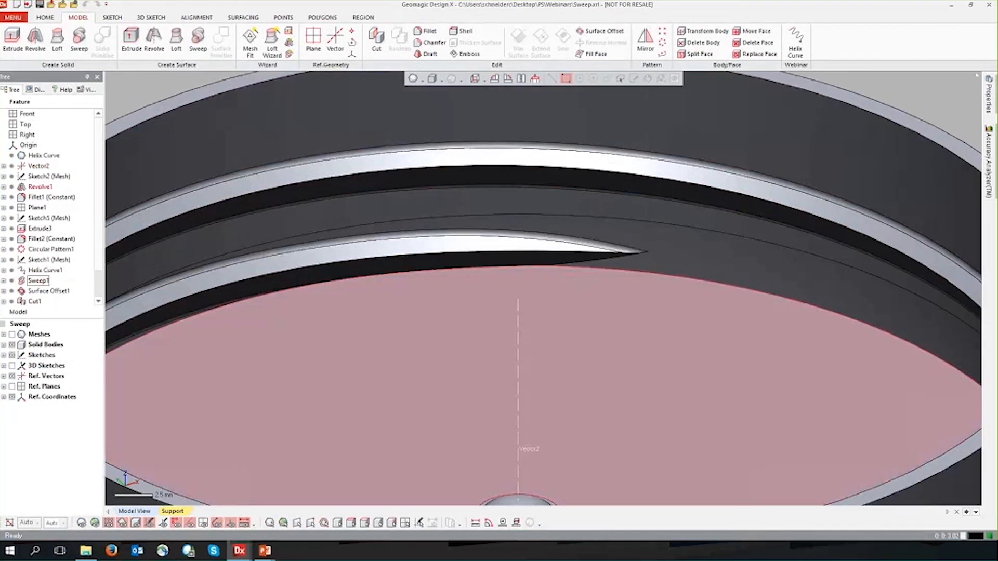
left_click(81, 524)
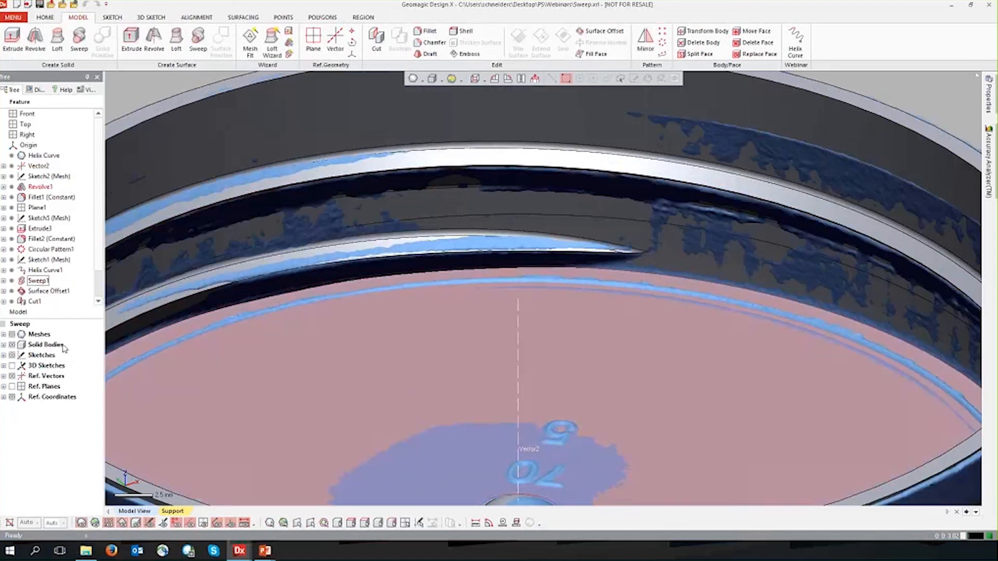
Highlight Helix Curve1 in the finished lid and examine how it follows the modeled thread.
scroll(101, 276, "down", 1)
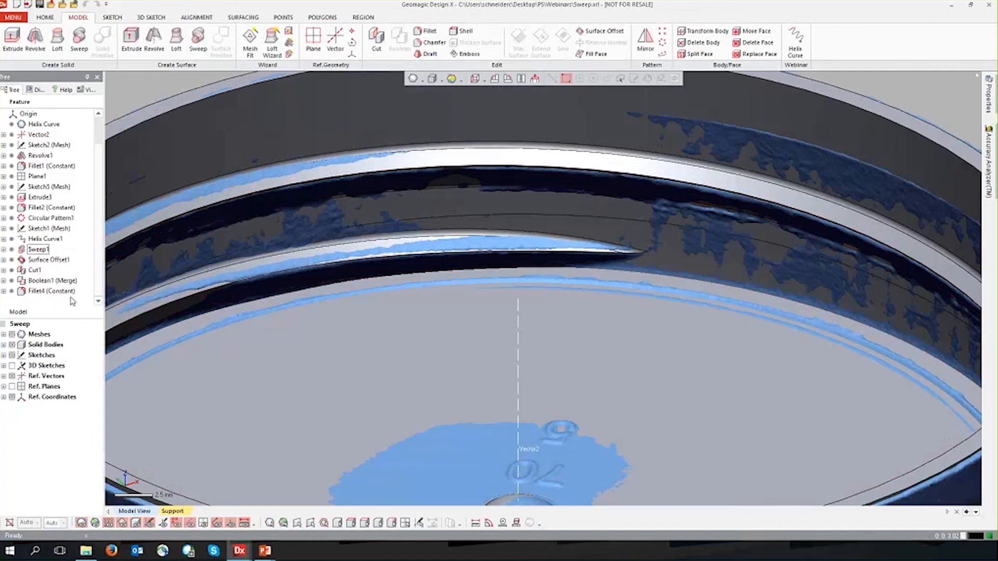
left_click(35, 240)
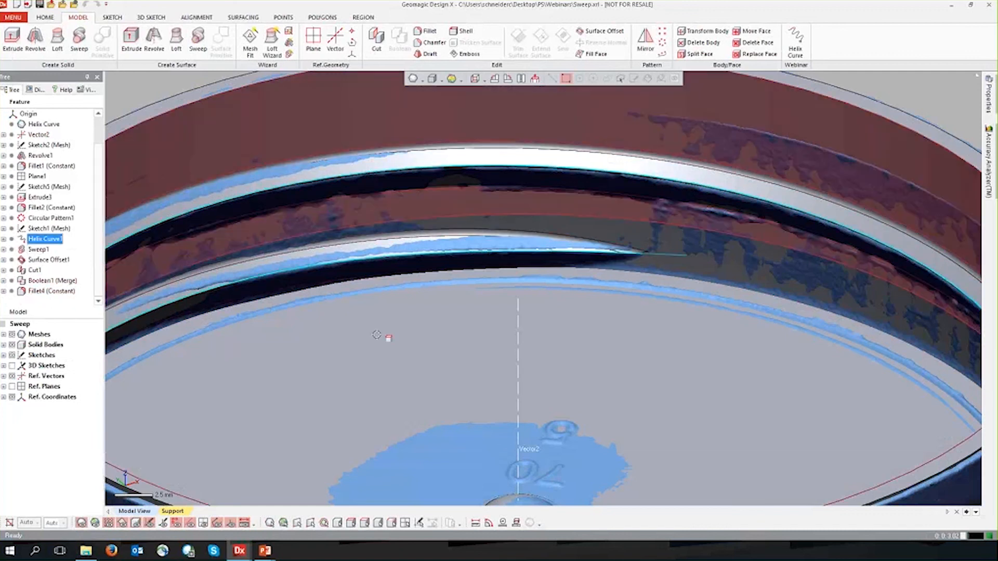
scroll(555, 410, "down", 4)
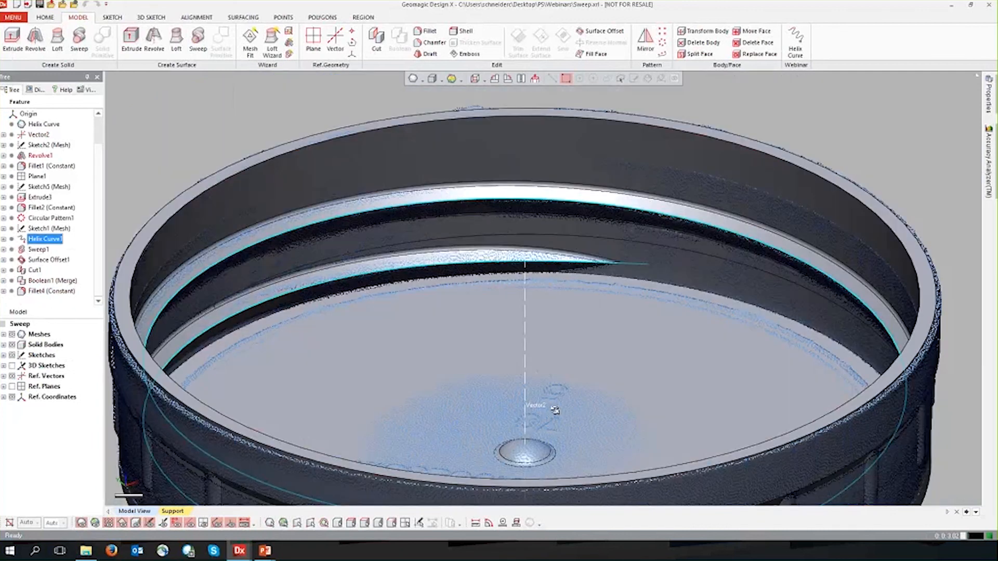
right_click_drag(837, 429, 849, 423)
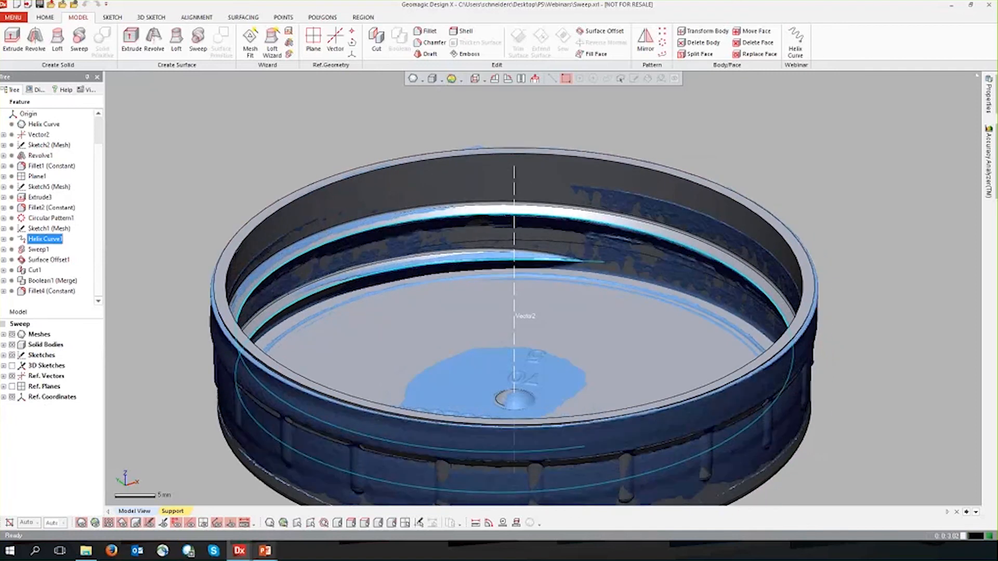
Switch to the Helix Sketch.pptx presentation in PowerPoint and bring up the Additional Resources slide.
left_click(265, 550)
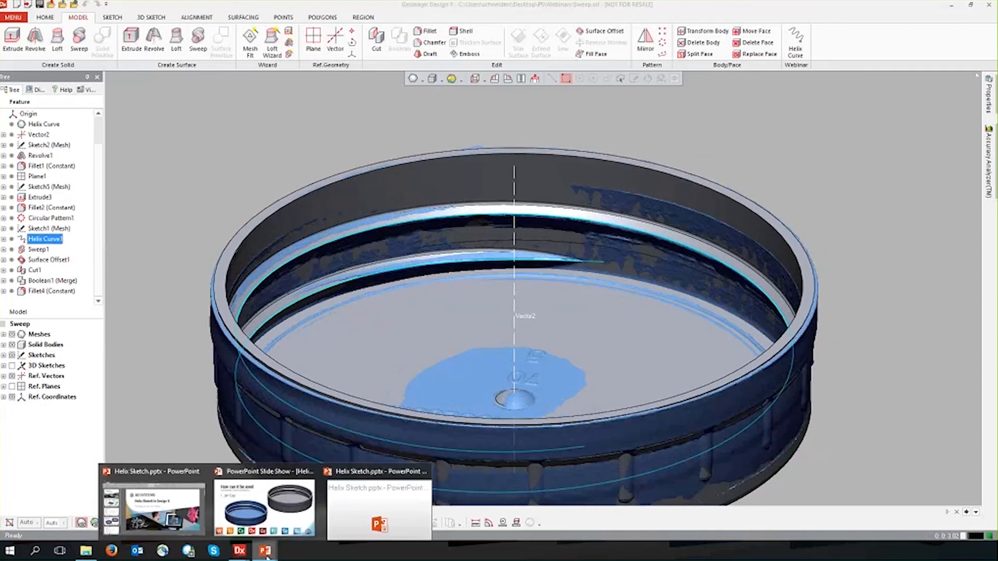
left_click(371, 493)
left_click(664, 374)
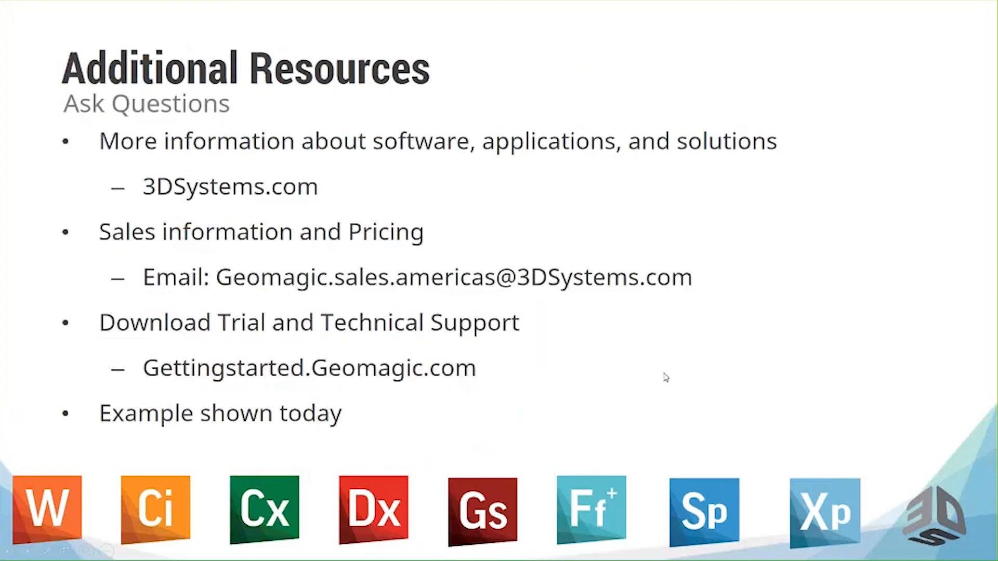